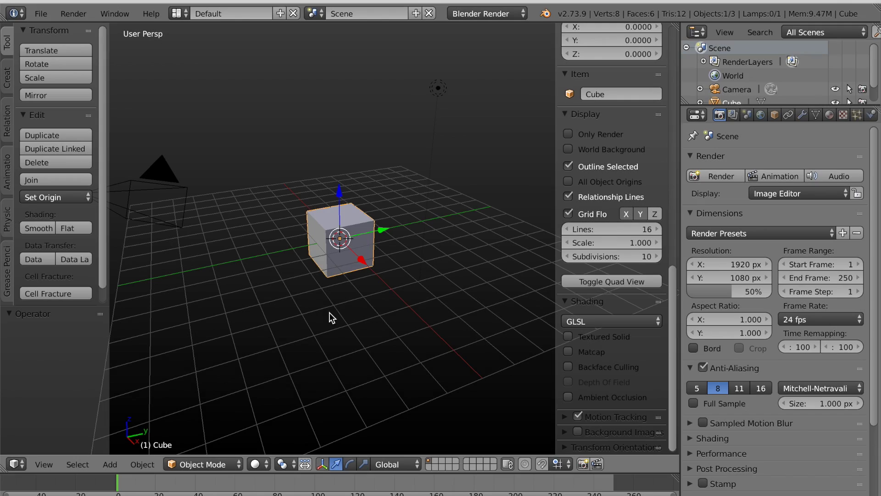
Delete the default cube and add a mesh circle at the origin.
key("x")
left_click(335, 294)
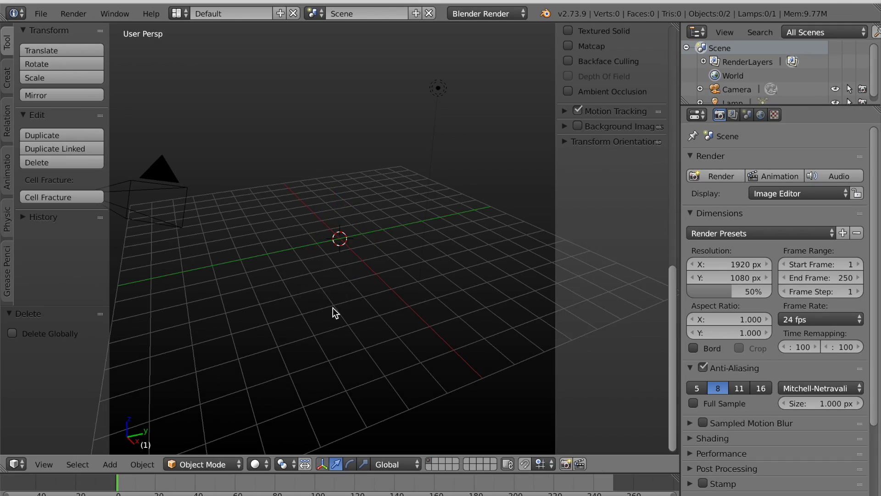
middle_click_drag(333, 307, 340, 344)
key("shift+a")
mouse_move(296, 298)
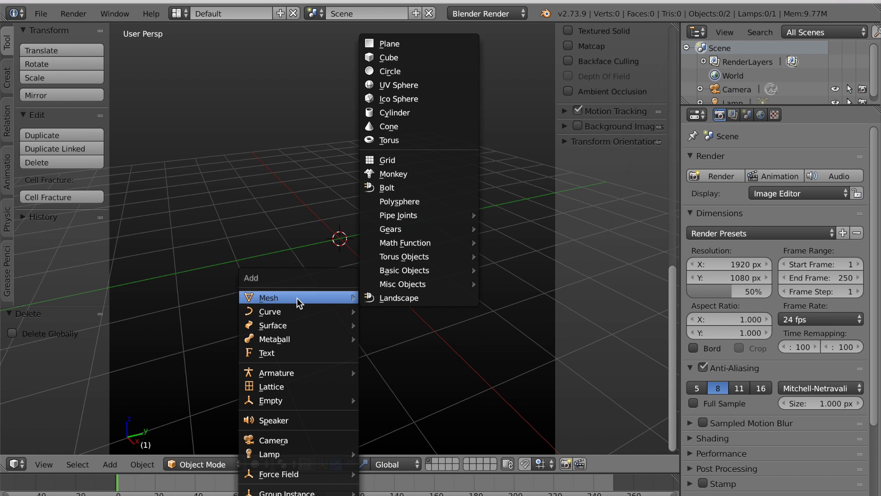
left_click(395, 72)
Set the new circle's vertex count to 8.
key("KP_1")
key("KP_5")
scroll(404, 312, "up", 3)
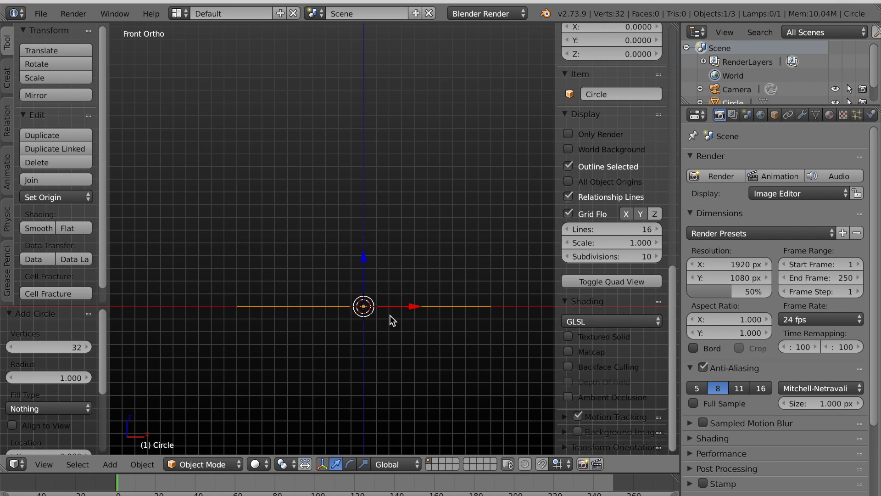
middle_click_drag(166, 348, 226, 359)
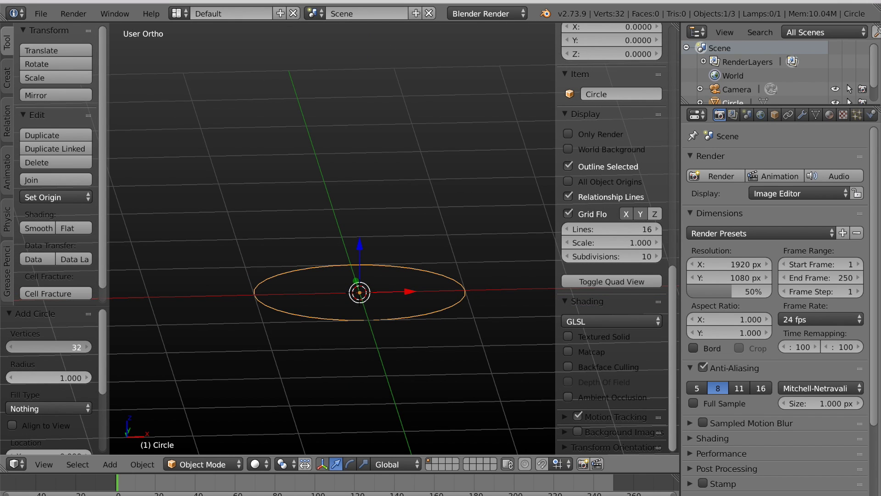
mouse_move(62, 345)
left_mouse_down()
mouse_move(37, 345)
mouse_move(66, 345)
left_mouse_up()
scroll(293, 382, "up", 1)
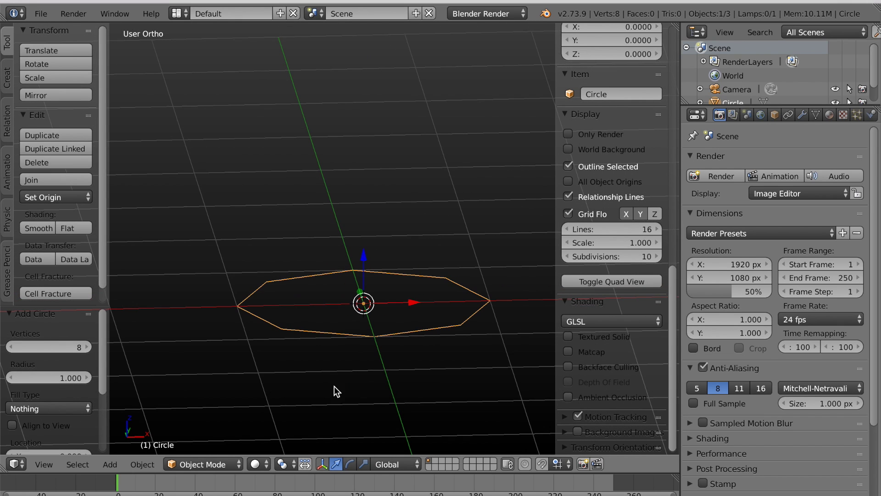
In front view, extrude the octagonal ring upward about 0.09 along Z in Edit Mode.
key("KP_1")
middle_click_drag(426, 369, 407, 370, "shift")
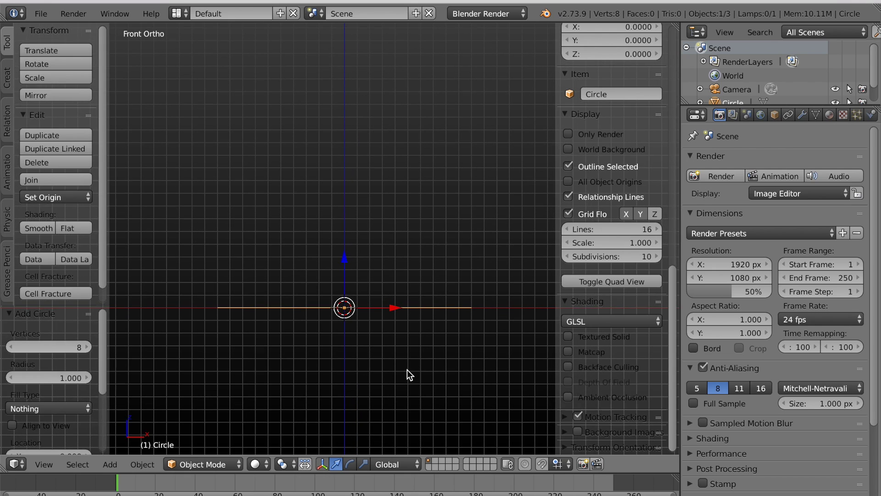
key("t")
key("n")
key("Tab")
key("e")
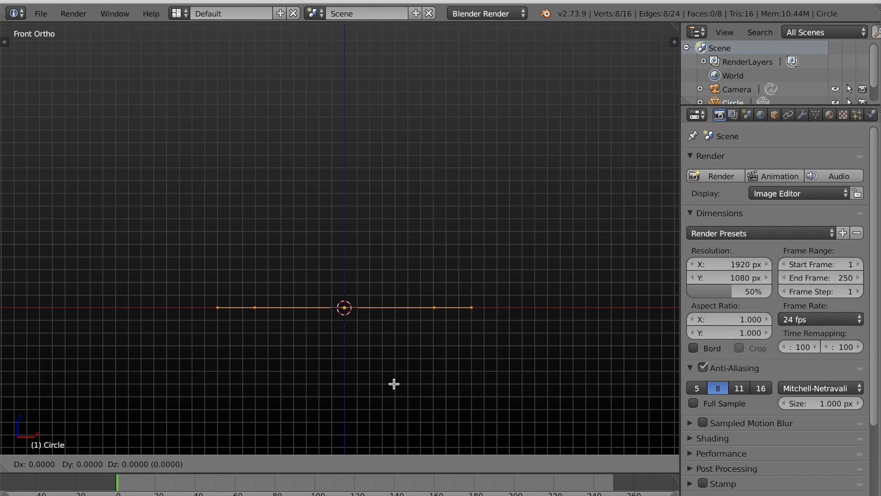
key("z")
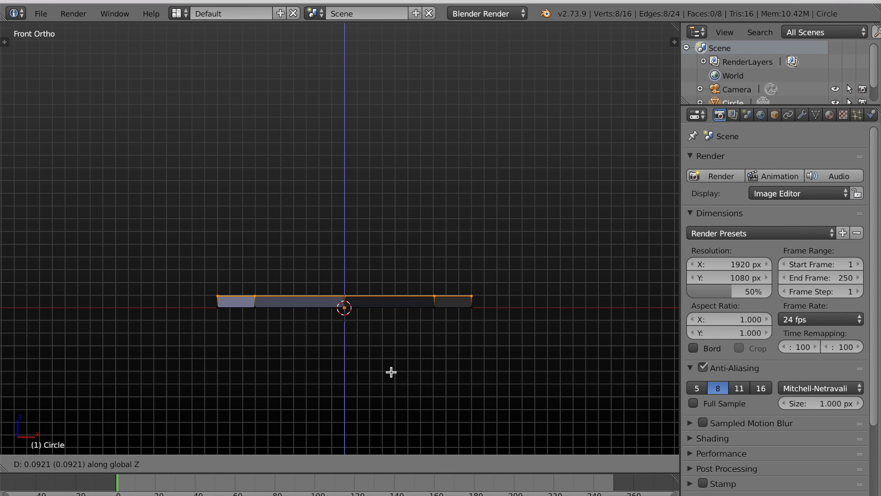
left_click(392, 371)
Extrude the top ring about 0.03 along Z and scale it slightly inward to form a sloped ledge.
key("e")
key("z")
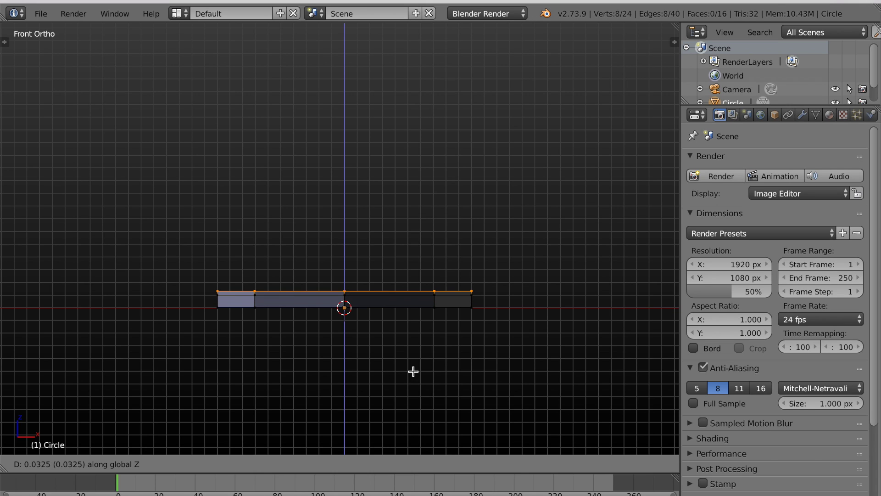
left_click(413, 370)
key("s")
left_click(496, 360)
Extrude the top ring straight up, then extrude it again about 0.04 along Z and scale it slightly outward.
key("e")
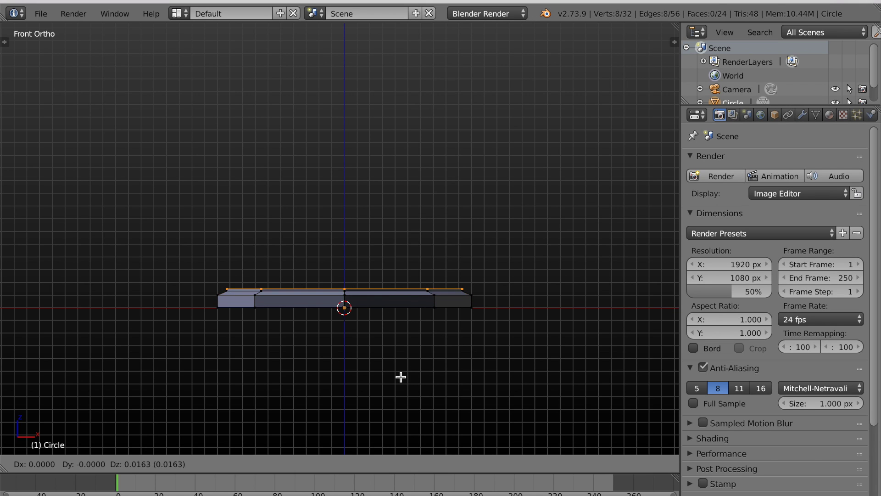
key("z")
left_click(401, 370)
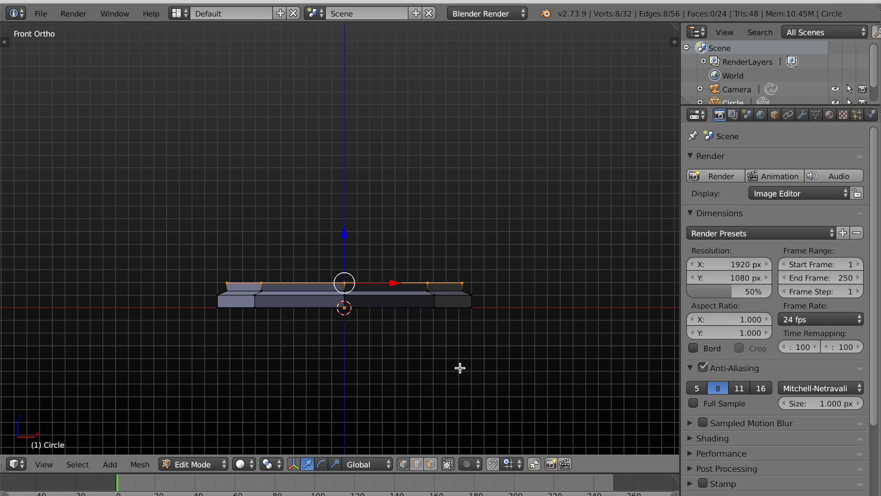
key("e")
key("z")
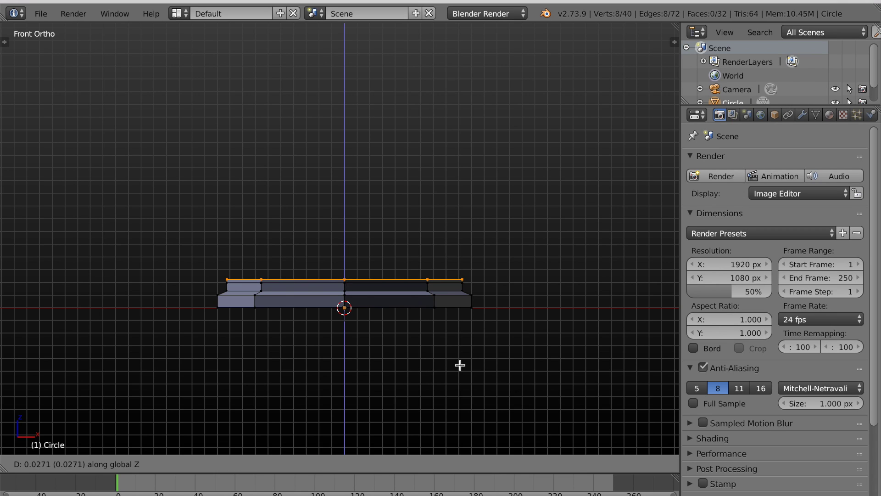
left_click(459, 364)
key("s")
left_click(477, 364)
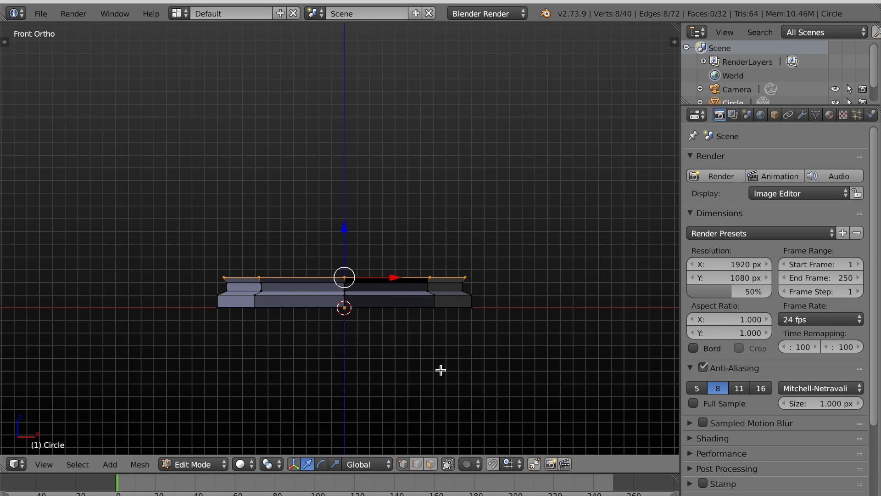
Extrude the flared ring a short distance along Z and scale it slightly inward.
key("e")
key("z")
left_click(441, 366)
key("s")
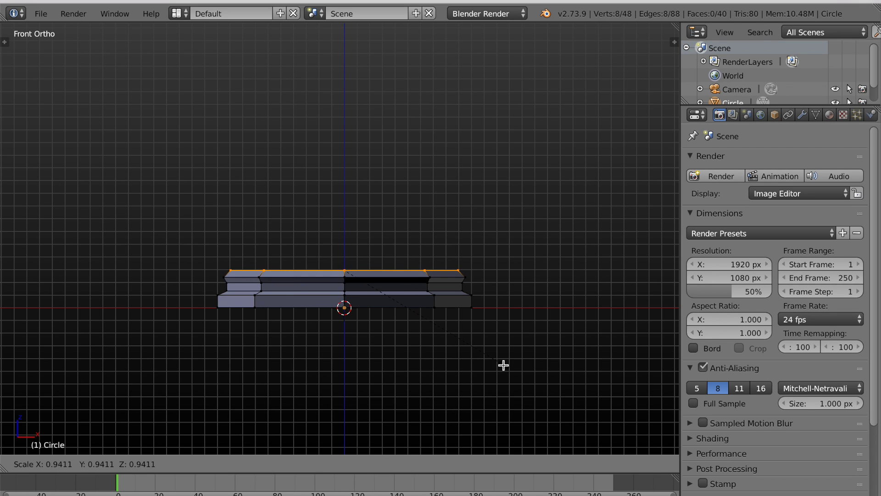
left_click(507, 365)
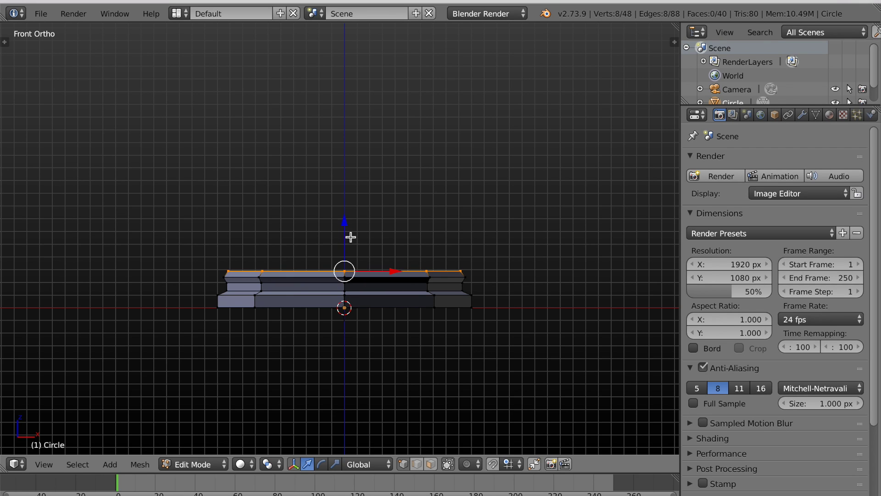
Extrude the top ring upward and scale it to about 1.01, then extrude another short band and narrow its upper ring slightly.
key("e")
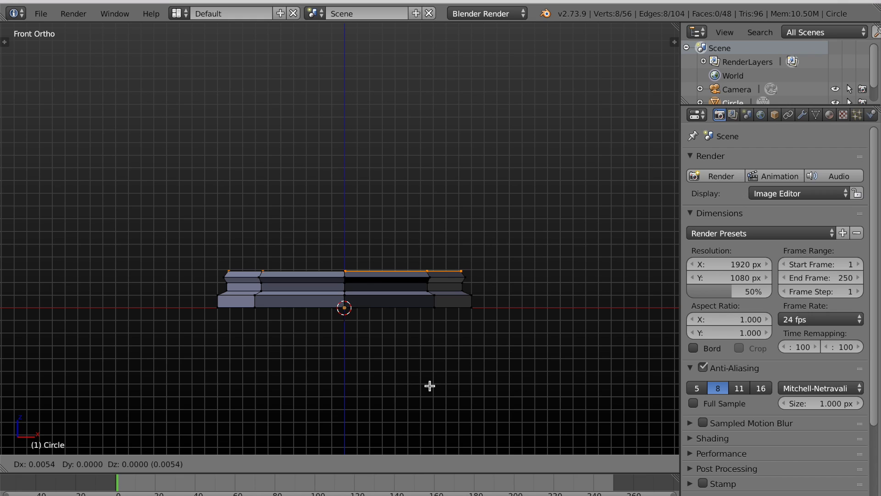
left_click(429, 385)
key("s")
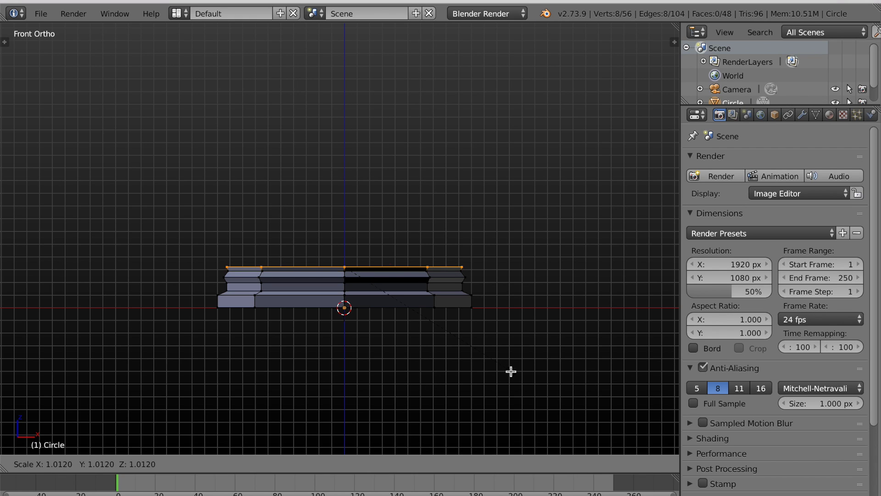
left_click(510, 371)
key("e")
left_click(520, 371)
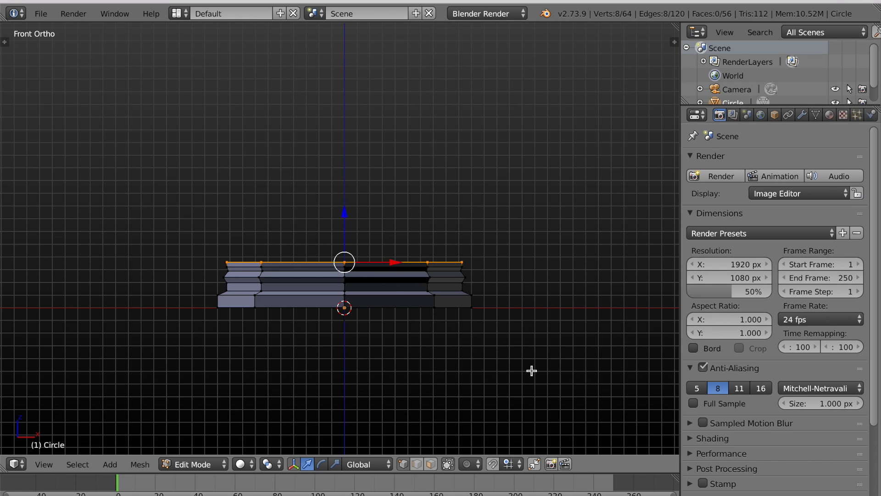
key("s")
left_click(516, 368)
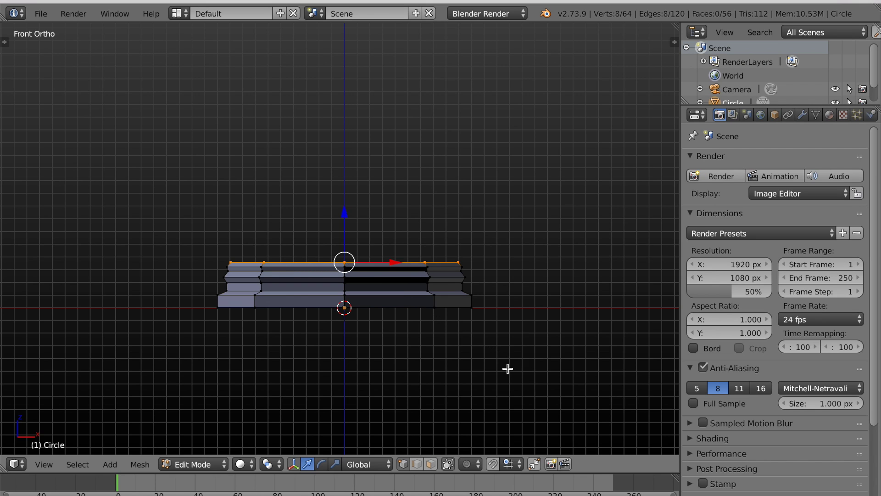
Extrude the narrowed top ring about 0.14 along Z to form a taller band.
scroll(461, 376, "down", 1)
key("e")
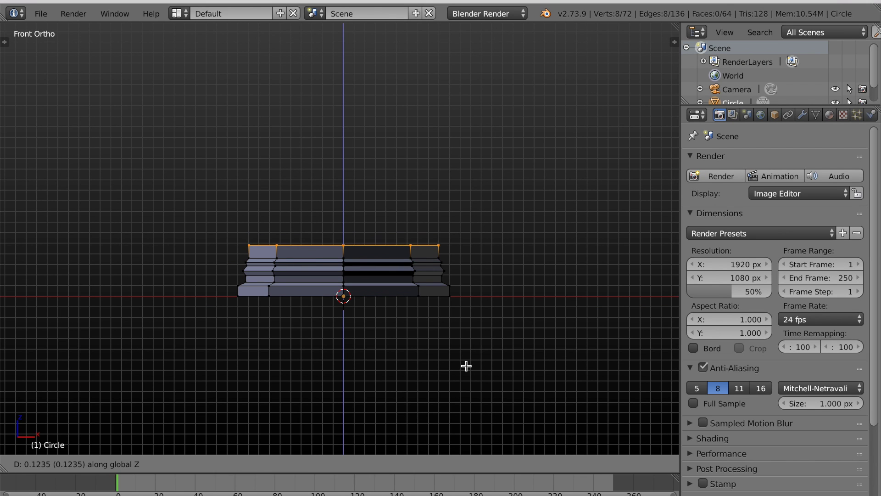
left_click(470, 366)
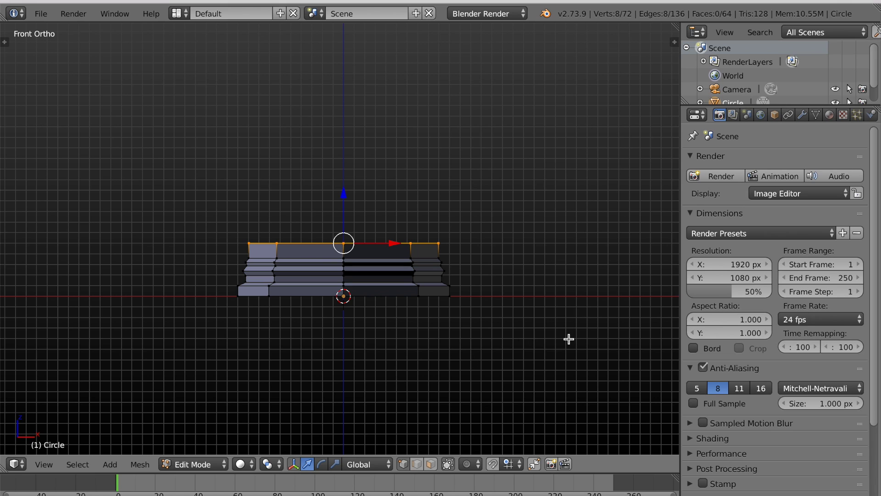
Extrude the tall band's top ring, scale it slightly inward and raise it a little to bevel the upper edge.
key("e")
left_click(511, 330)
key("s")
left_click(504, 329)
left_click_drag(344, 195, 344, 191)
scroll(385, 266, "down", 3)
scroll(334, 262, "up", 5)
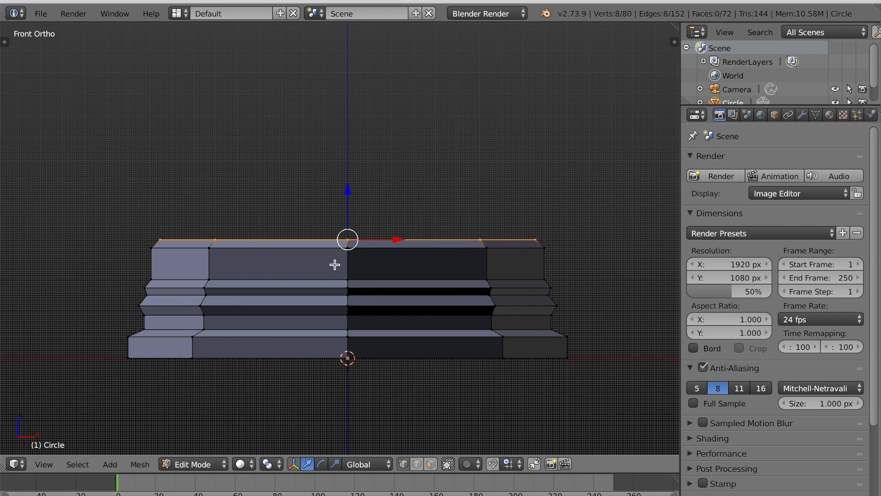
Duplicate the whole base mesh in place and rotate the copy 180 degrees to turn it upside down.
scroll(348, 268, "down", 5)
key("a")
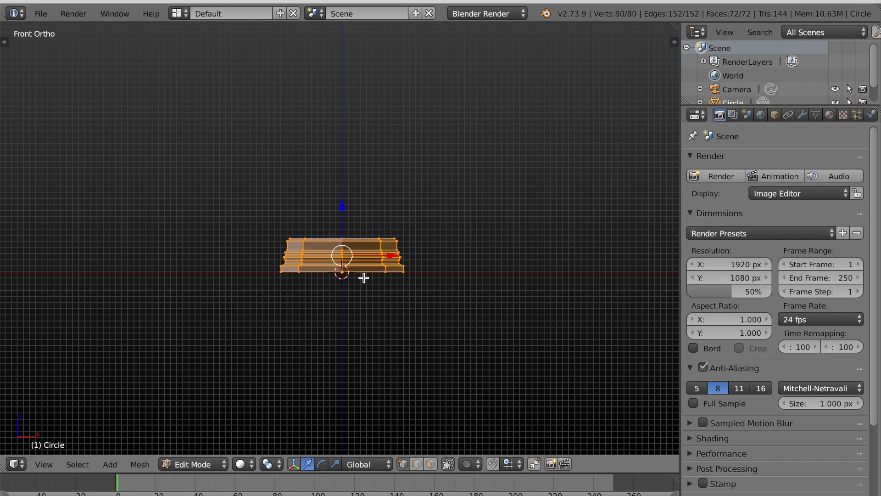
key("g")
right_click(397, 275)
key("shift+d")
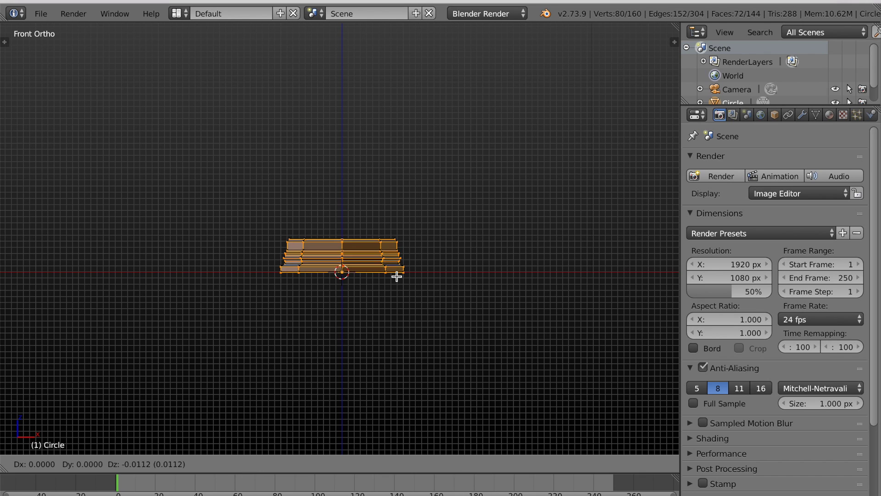
right_click(397, 276)
key("r")
type("180")
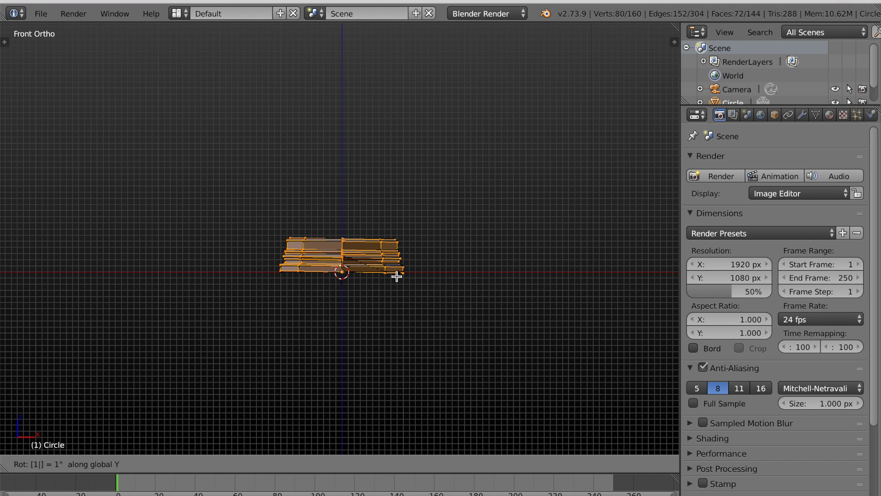
key("Return")
Move the inverted copy about 4.5 units up along Z to form the column's capital.
scroll(397, 276, "down", 2)
middle_click_drag(396, 277, 396, 338, "shift")
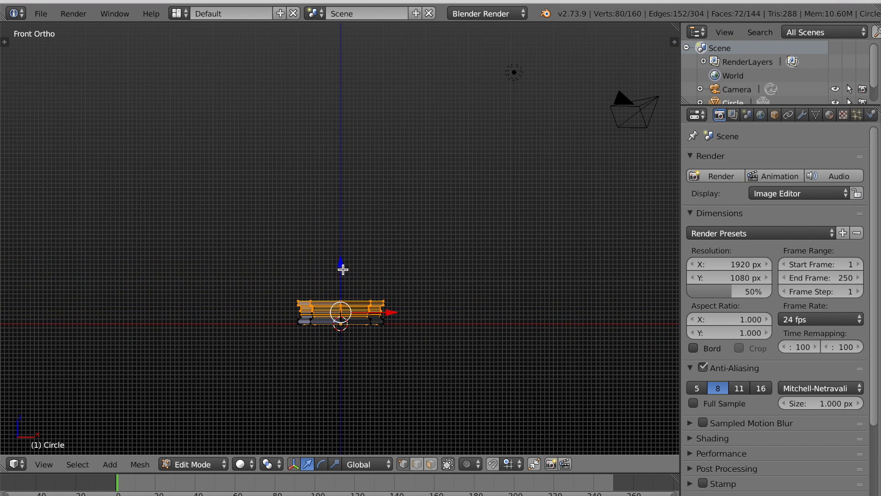
key("g")
key("z")
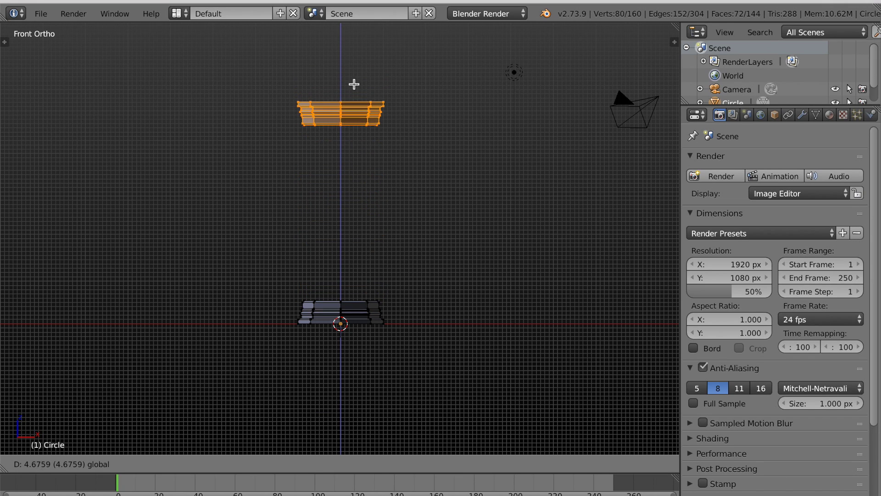
left_click(357, 94)
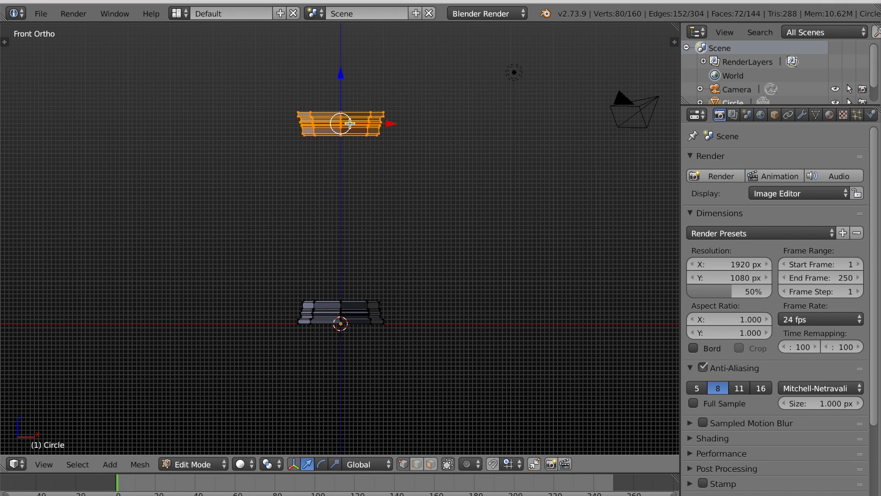
Select the entire mesh and create a new material for the column.
key("a")
key("a")
left_click(829, 114)
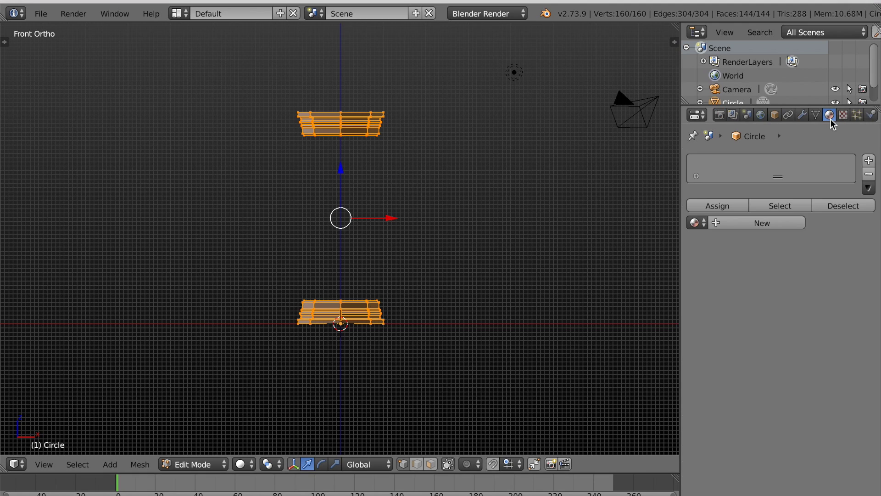
left_click(733, 222)
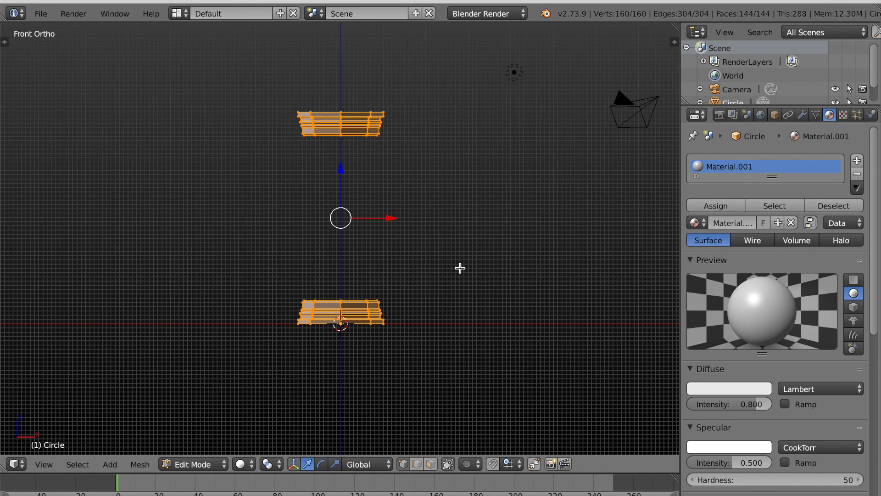
Bridge the capital's lower edge loop and the base's upper edge loop to form the column shaft.
scroll(391, 232, "up", 2)
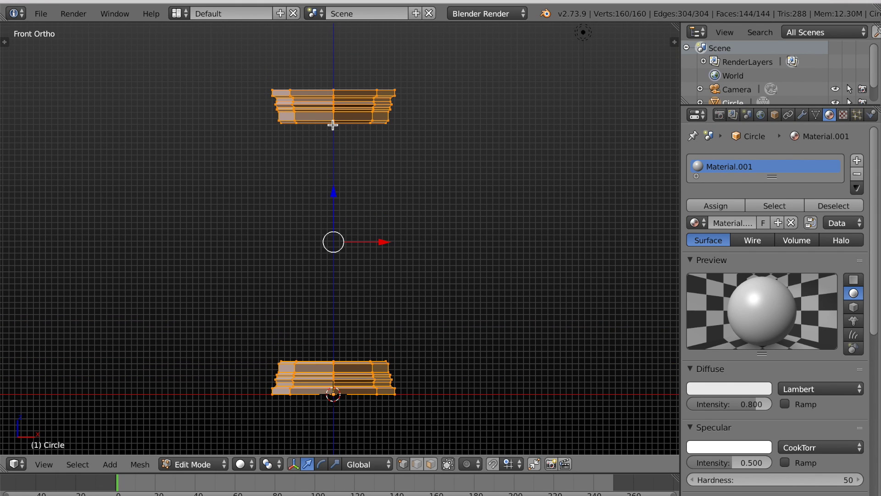
right_click(334, 123, "alt")
right_click(331, 360, "alt+shift")
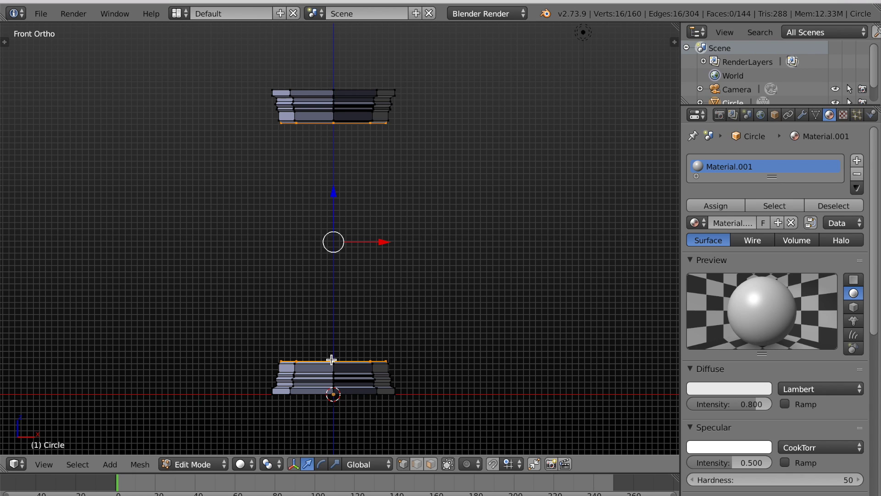
key("w")
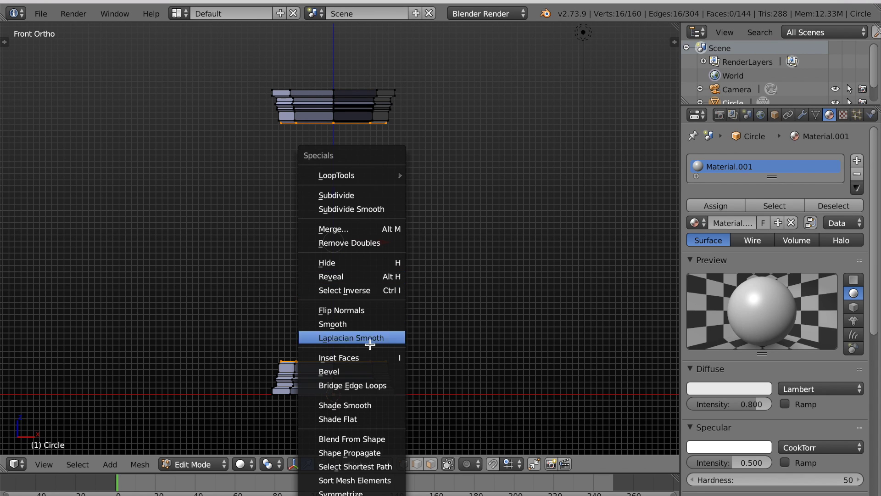
left_click(363, 386)
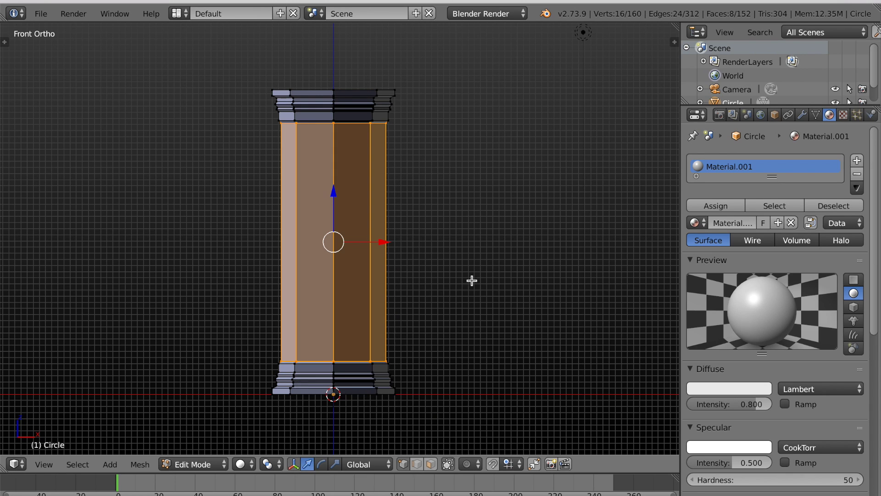
Scale the shaft faces horizontally to about 0.9, keeping their Z height locked, so the shaft is thinner than the base and capital.
key("s")
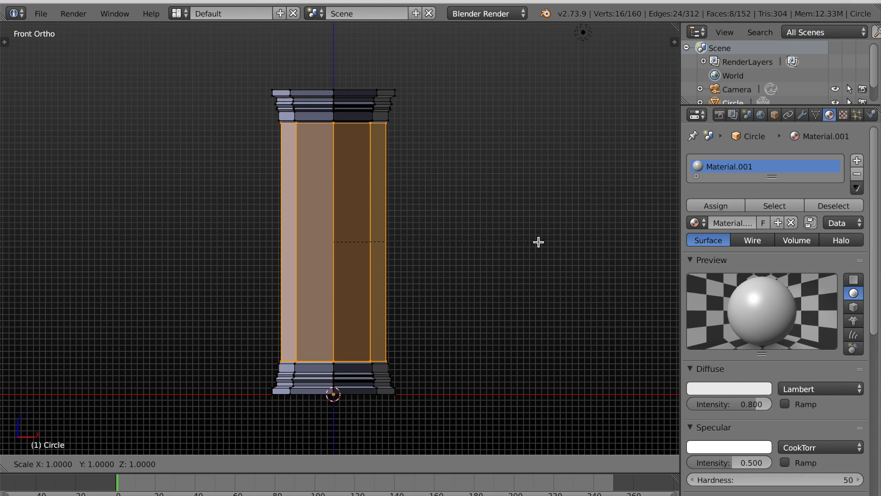
key("shift+z")
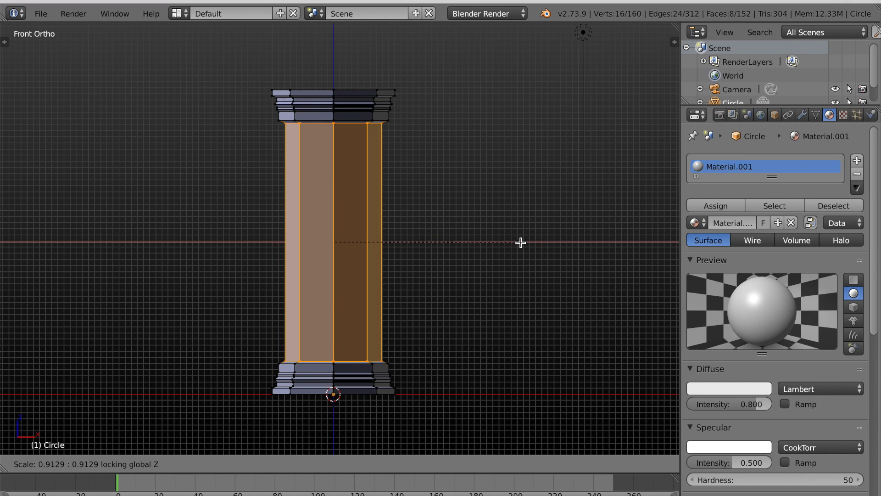
left_click(514, 241)
scroll(517, 237, "down", 1)
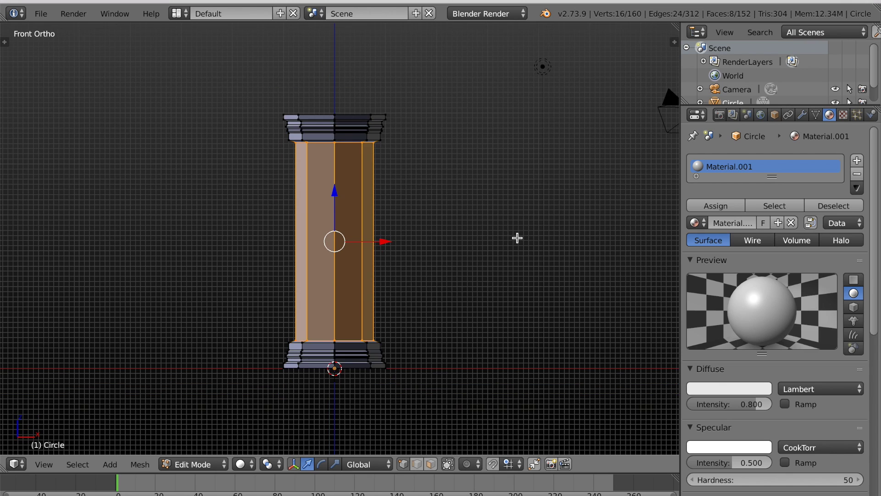
Add an X-axis Mirror modifier and move the whole column mesh along X away from the origin to make a symmetrical pair.
left_click(805, 116)
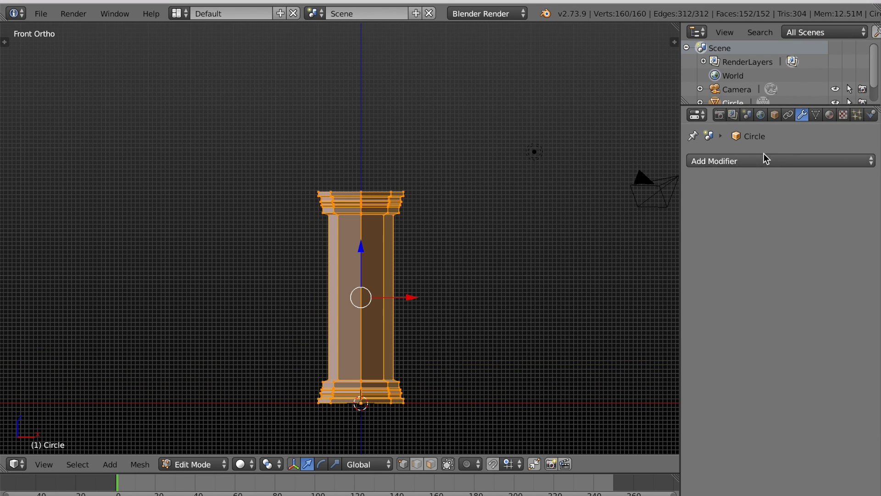
left_click(764, 159)
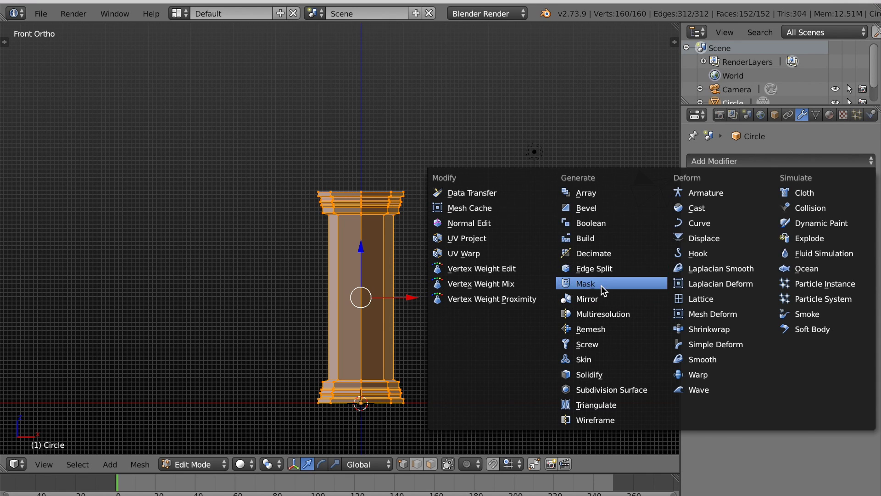
left_click(595, 299)
left_click_drag(412, 297, 569, 303)
scroll(568, 303, "down", 1)
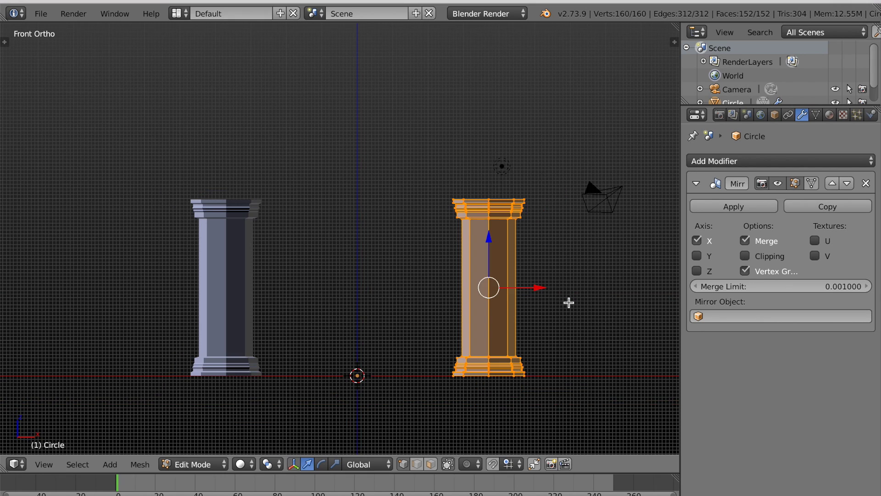
middle_click_drag(568, 303, 539, 308, "shift")
left_click_drag(515, 292, 511, 292)
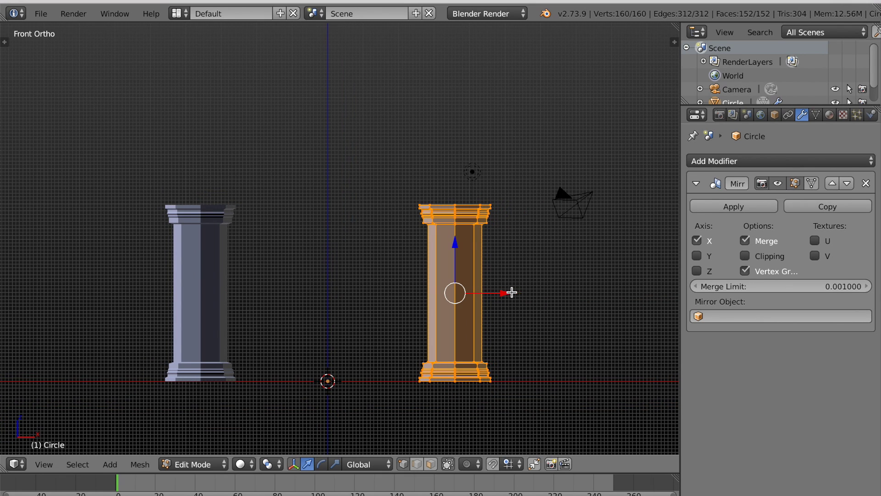
Extrude the capital's top edge loop about 0.5 units upward and scale it outward to about 1.17.
right_click(453, 201, "alt")
key("g")
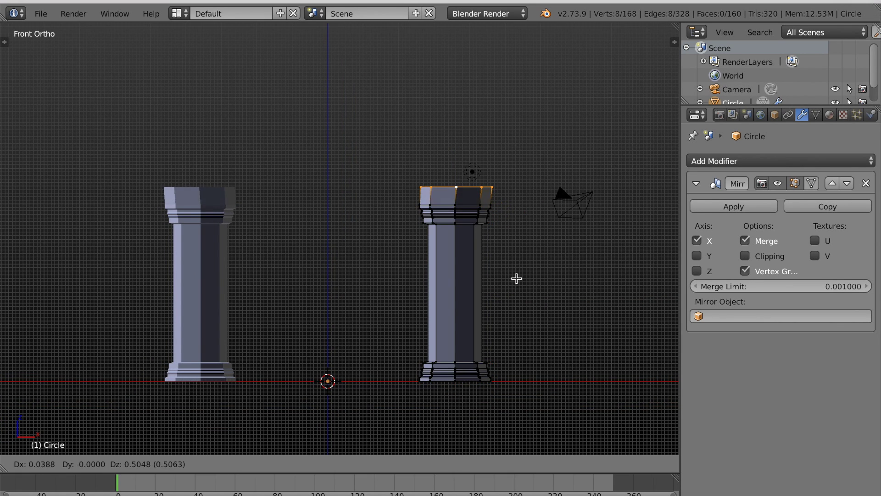
left_click(518, 278)
key("s")
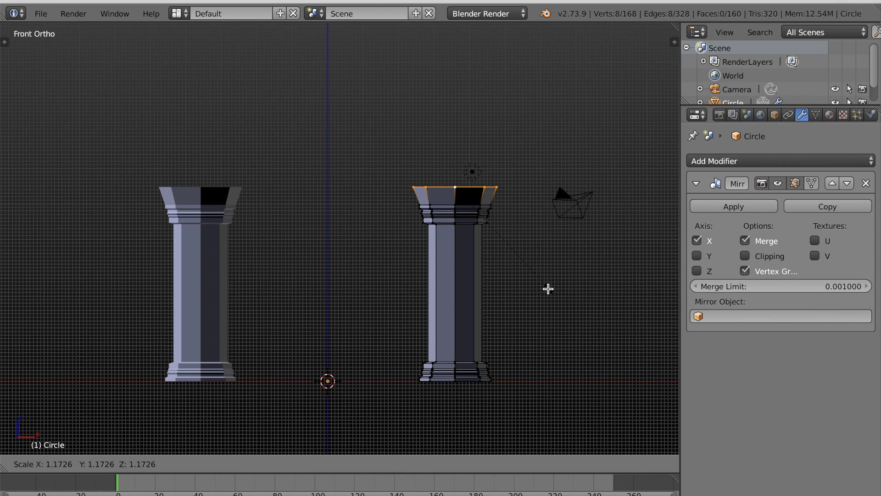
left_click(548, 289)
Extrude the flared top loop upward a second time and widen the new loop to continue the curve.
key("e")
left_click(545, 275)
key("s")
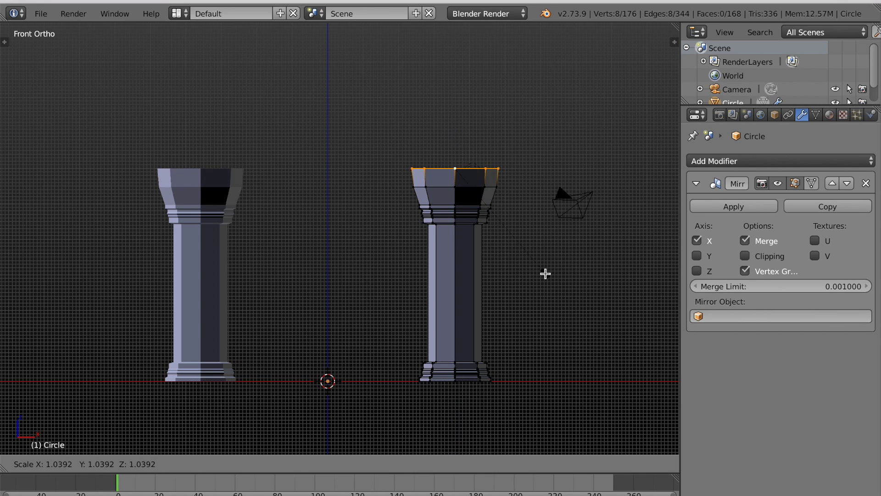
left_click(562, 292)
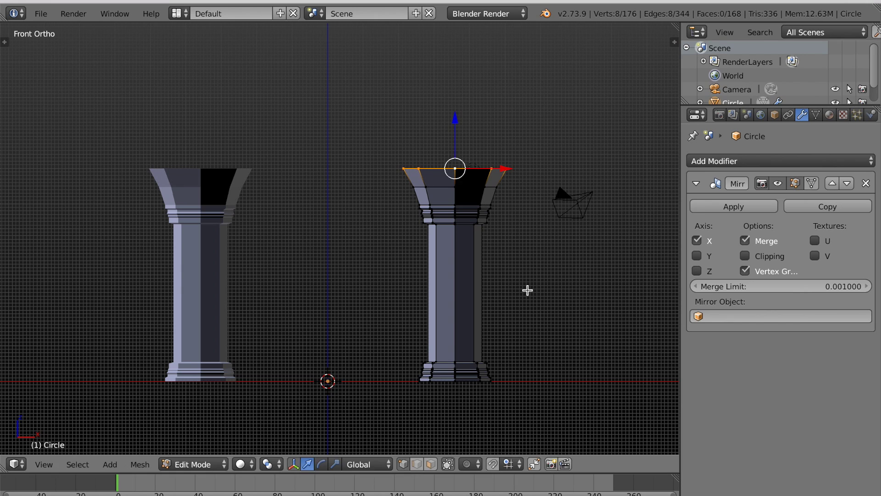
Add a third flared ring by extruding the top loop upward, scaling it outward and fine-tuning its height and width.
key("e")
left_click(527, 291)
key("s")
left_click(526, 280)
mouse_move(461, 115)
left_mouse_down()
mouse_move(454, 87)
mouse_move(463, 119)
left_mouse_up()
key("s")
left_click(518, 205)
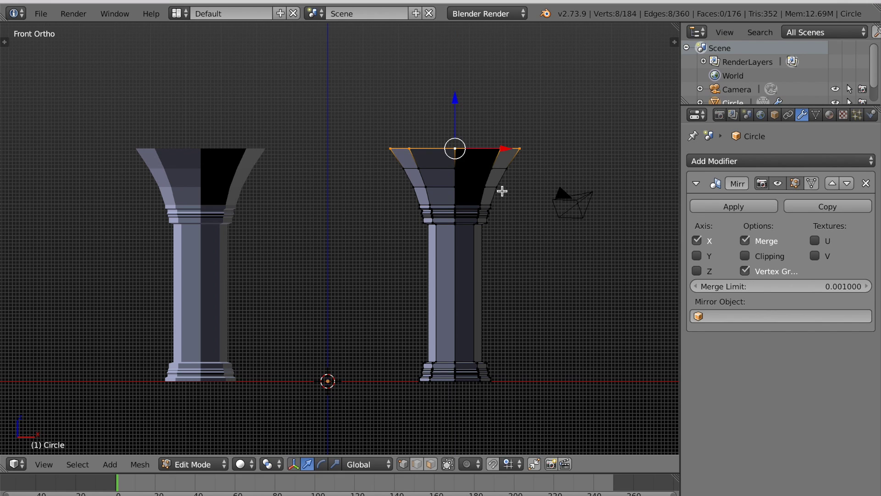
key("s")
left_click(508, 195)
Extrude a fourth ring from the top loop and scale it outward along the arch curve.
key("e")
left_click(471, 169)
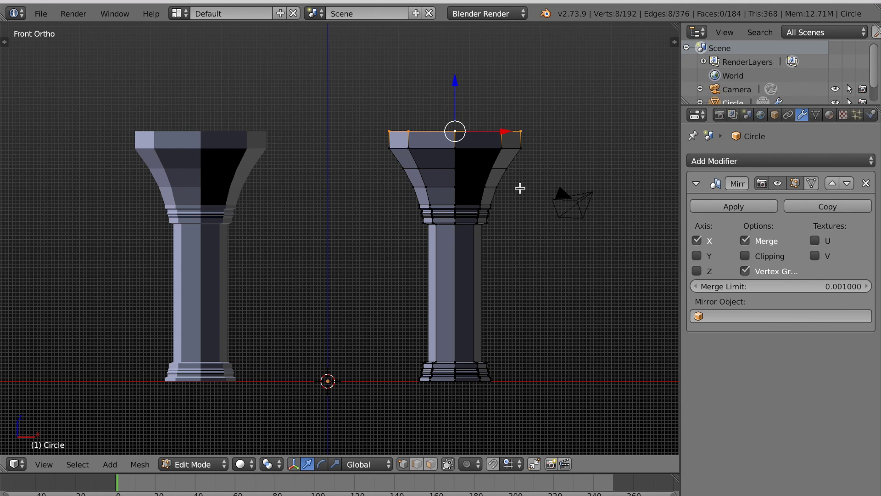
key("s")
left_click(530, 205)
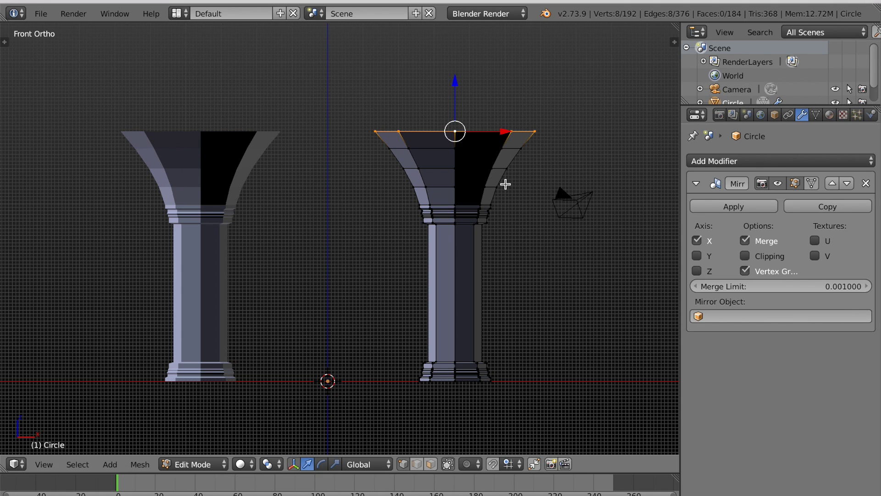
Extrude a fifth ring, scale its loop outward to about 1.19 and lower it slightly along Z.
key("e")
left_click(494, 145)
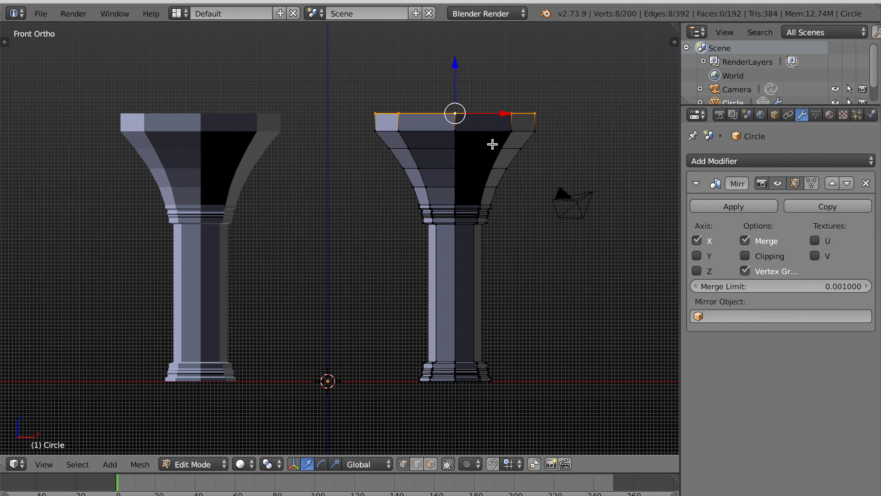
key("s")
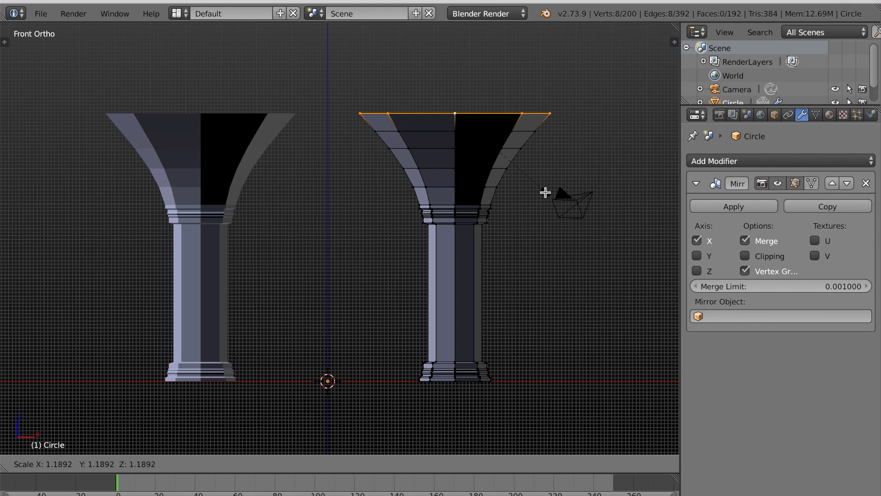
left_click(546, 193)
left_click_drag(459, 69, 459, 71)
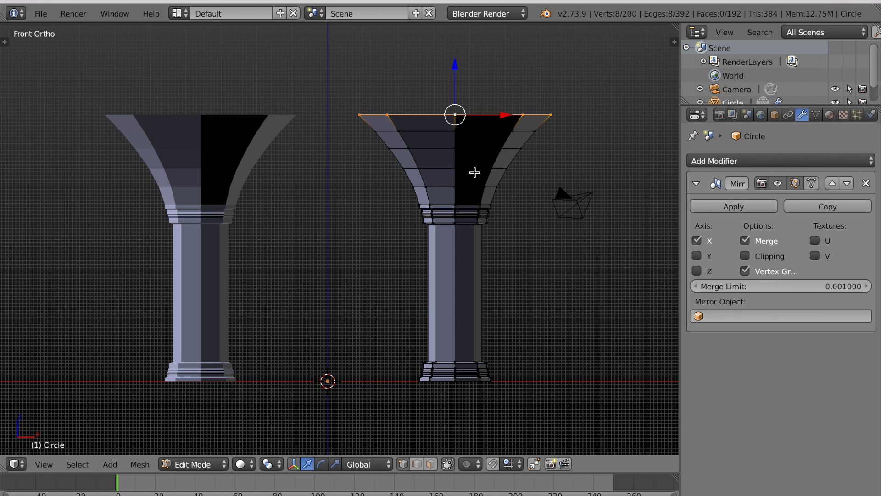
Extrude the final ring upward and scale its loop outward to about 1.2 to finish the flare.
key("e")
left_click(476, 157)
key("s")
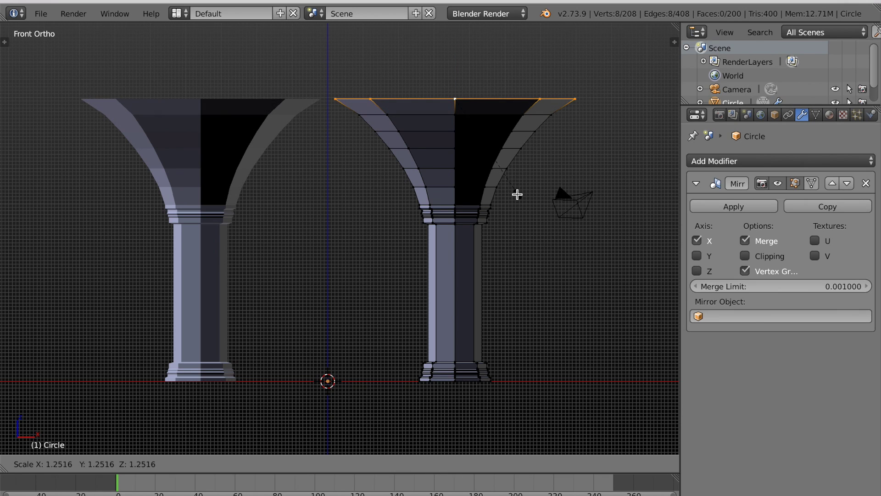
left_click(512, 192)
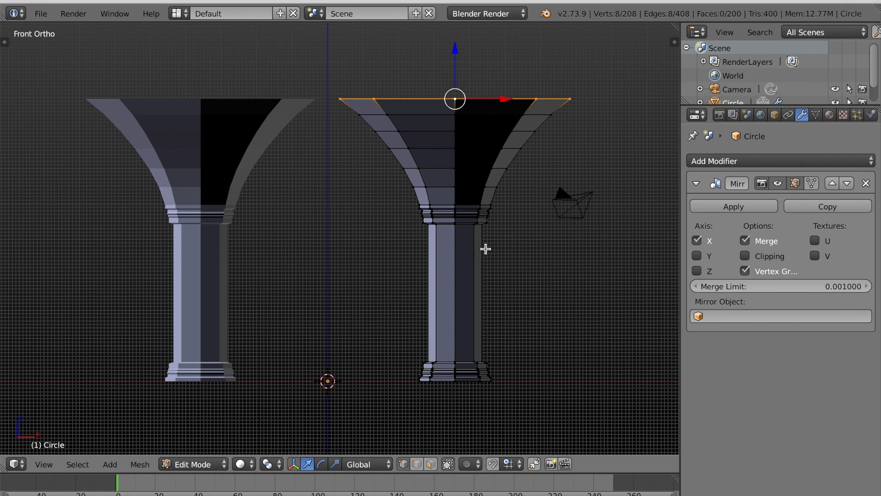
Enable Clipping on the Mirror modifier and move the whole mesh along X until the flare's tip meets its mirrored copy at the centre line.
key("a")
key("a")
left_click_drag(511, 258, 506, 259)
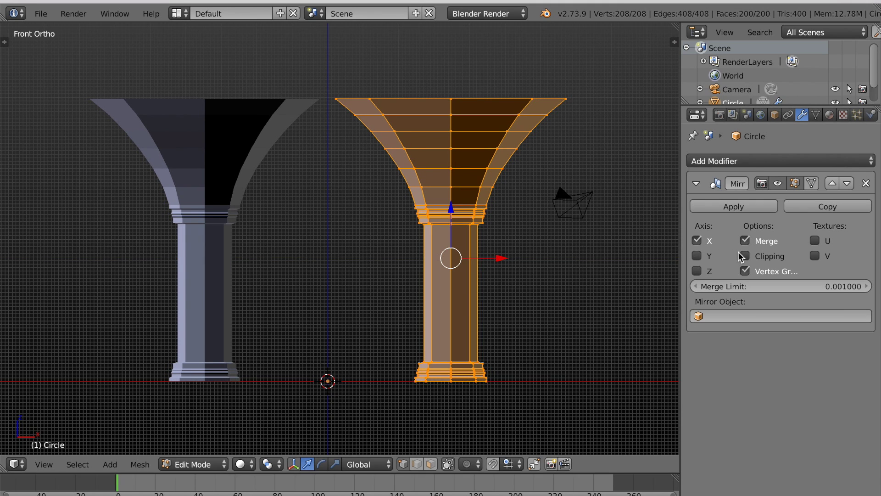
left_click(744, 255)
key("g")
key("x")
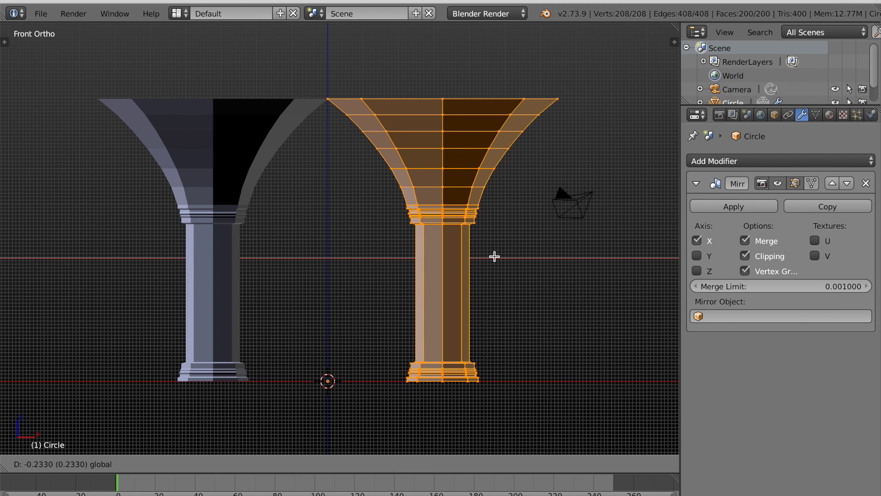
left_click(495, 255)
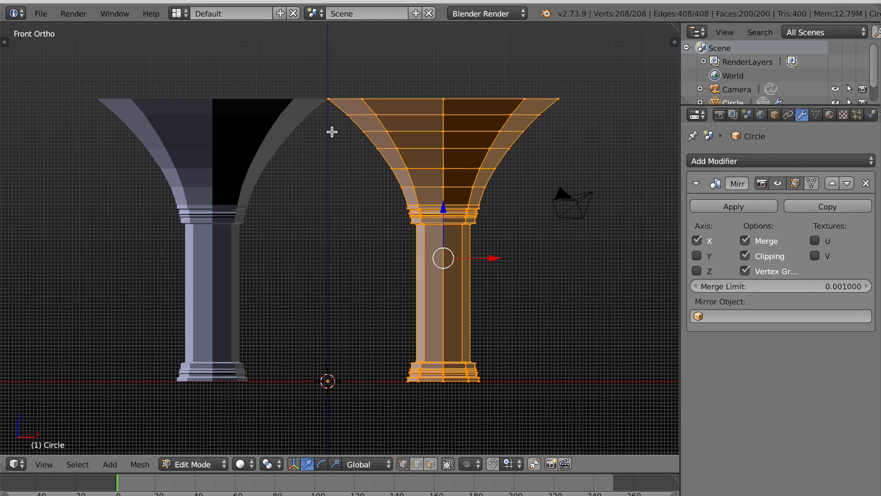
right_click(334, 97)
key("g")
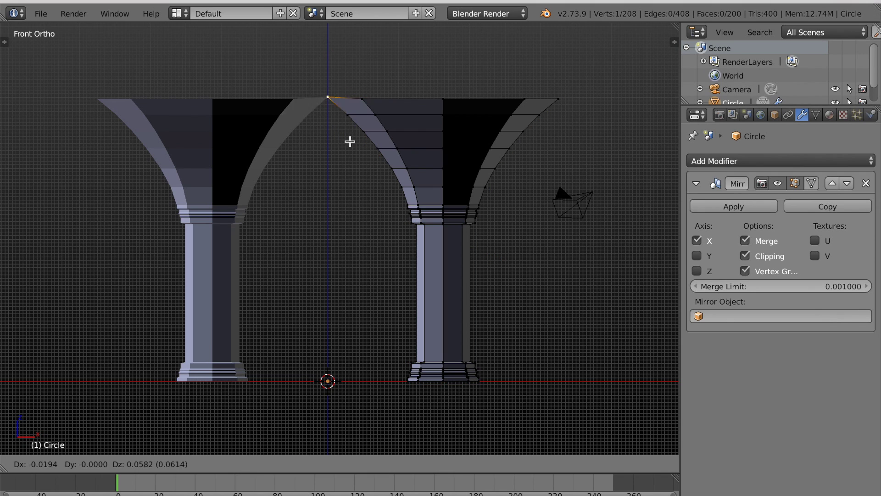
right_click(349, 138)
left_click_drag(374, 101, 371, 102)
key("g")
key("Escape")
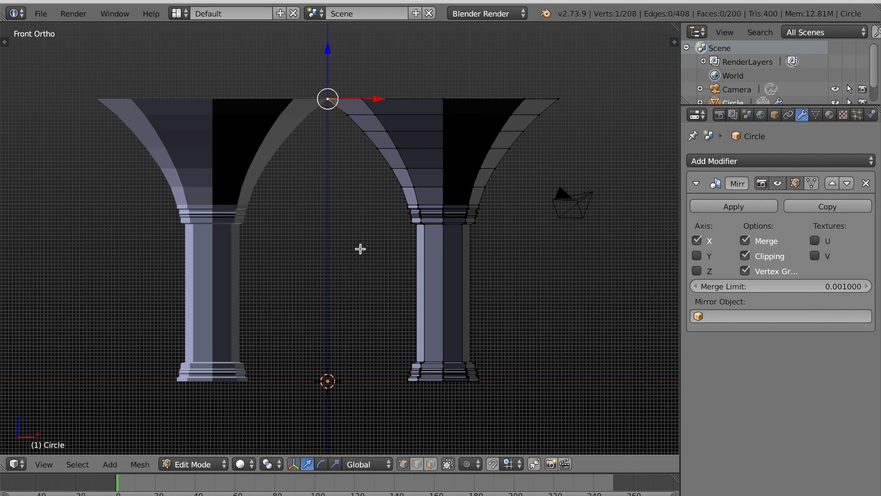
Select all faces of the flared section above the capital, using wireframe shading and face selection mode.
scroll(409, 225, "down", 2)
scroll(406, 228, "up", 2)
scroll(411, 228, "up", 1)
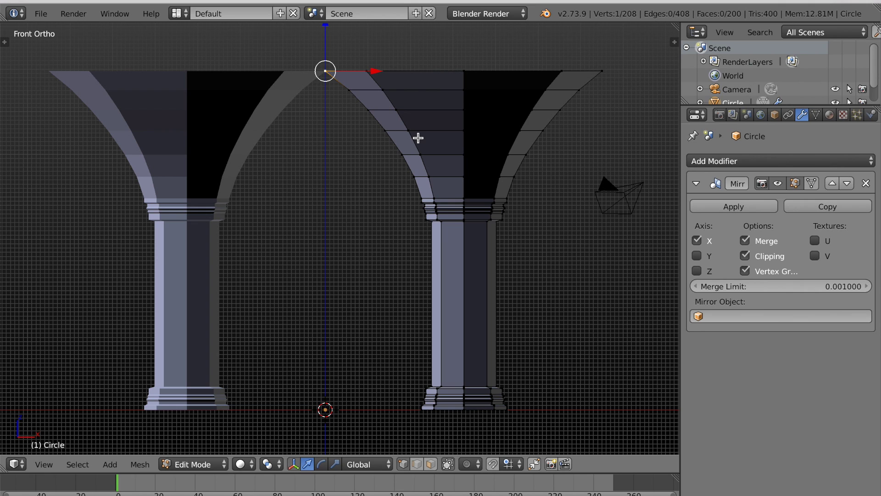
key("z")
scroll(340, 157, "down", 1)
key("b")
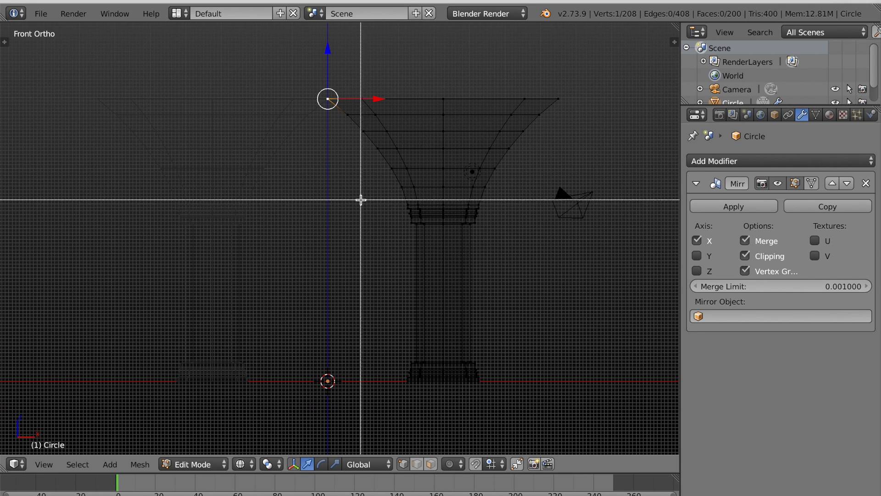
left_click_drag(360, 200, 570, 94)
key("b")
key("Escape")
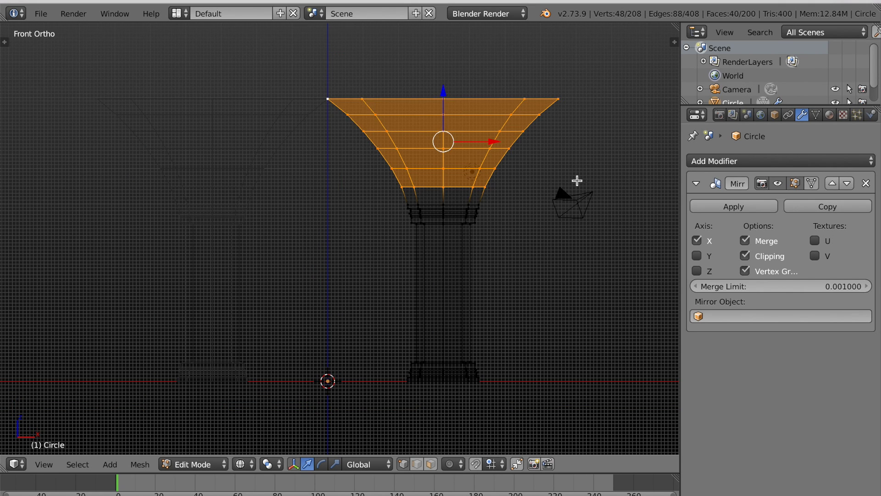
left_click(431, 464)
key("c")
mouse_move(406, 195)
left_mouse_down()
mouse_move(472, 191)
mouse_move(390, 186)
left_mouse_up()
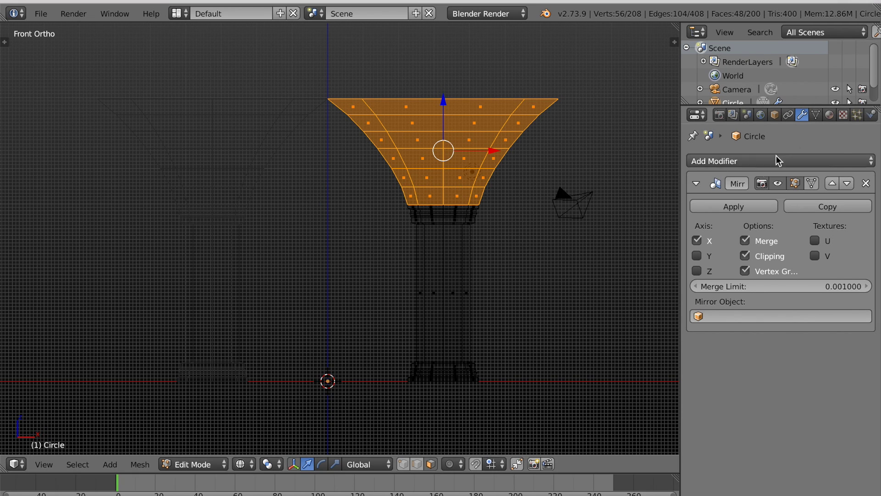
Assign Material.002 to the flared faces, check its assignment by selecting the material's faces, and deselect them.
left_click(829, 114)
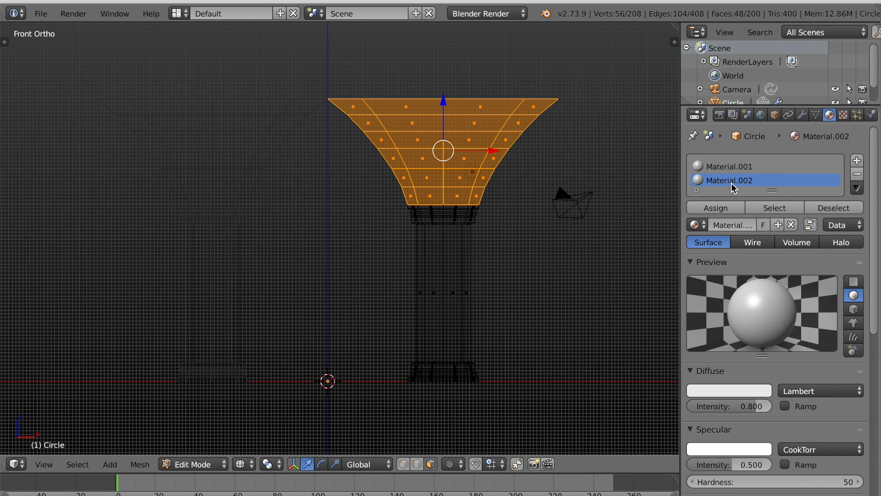
left_click(722, 208)
left_click(811, 208)
left_click(780, 208)
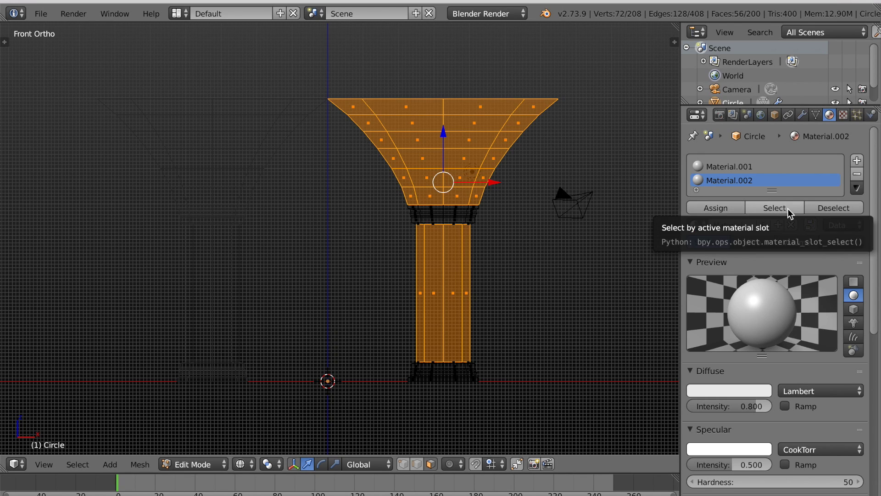
left_click(826, 208)
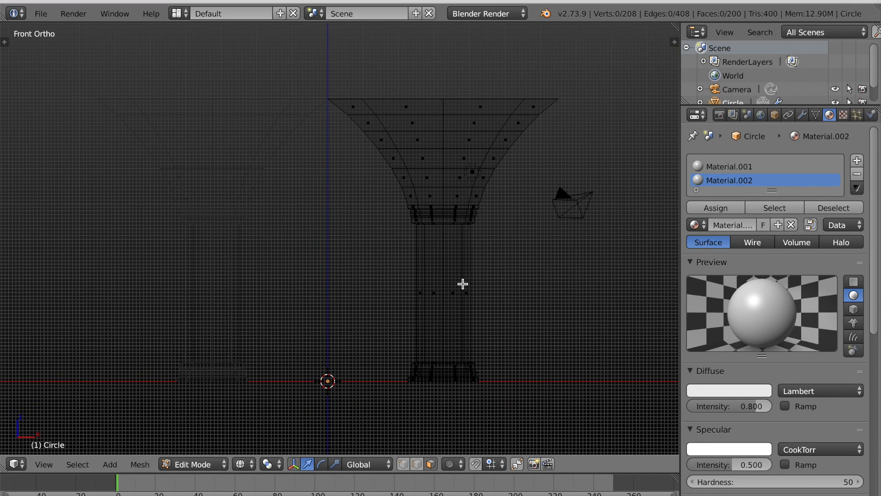
Examine the mirrored column pair from the front in Object Mode with solid shading.
key("Tab")
scroll(461, 283, "down", 1)
key("z")
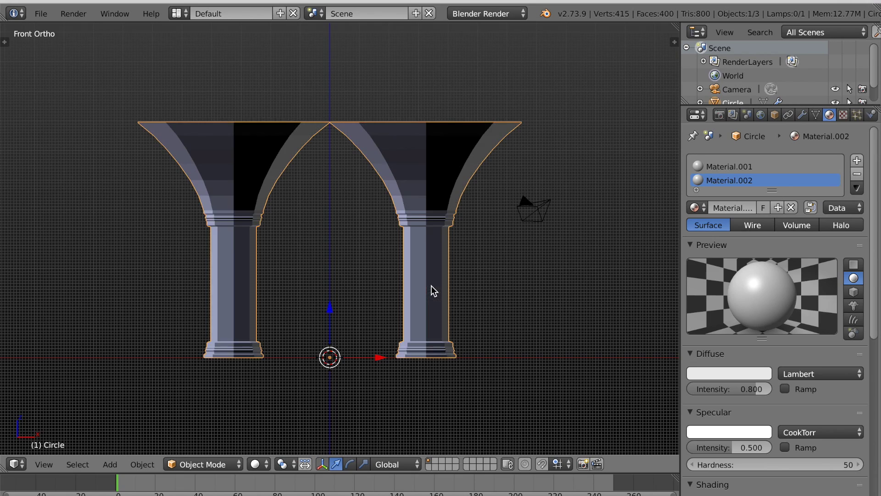
scroll(431, 285, "up", 1)
In top wireframe view, flatten the flare's two outermost edges on the +Y side, and those on the -Y side, by scaling each pair to 0 along Y.
key("KP_7")
scroll(431, 286, "down", 1)
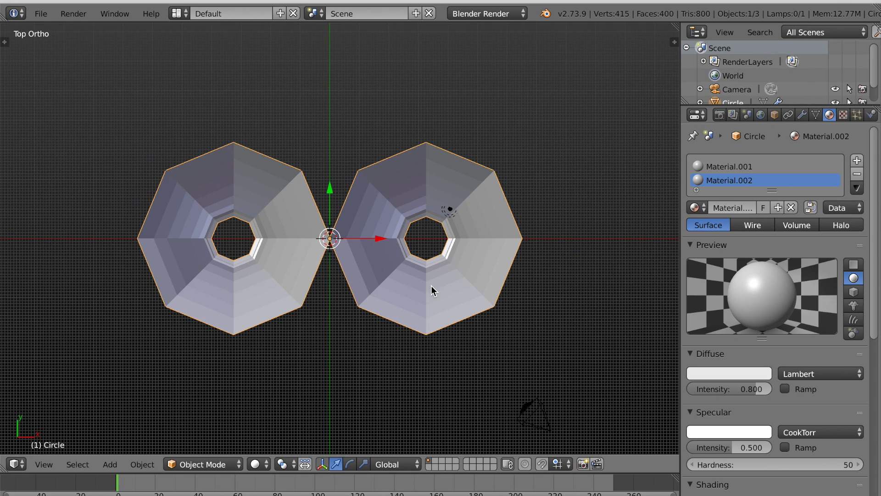
key("Tab")
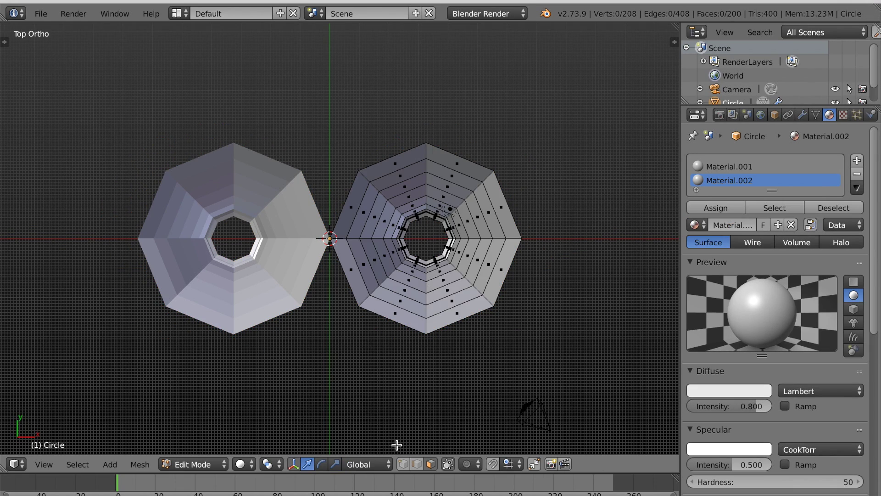
key("z")
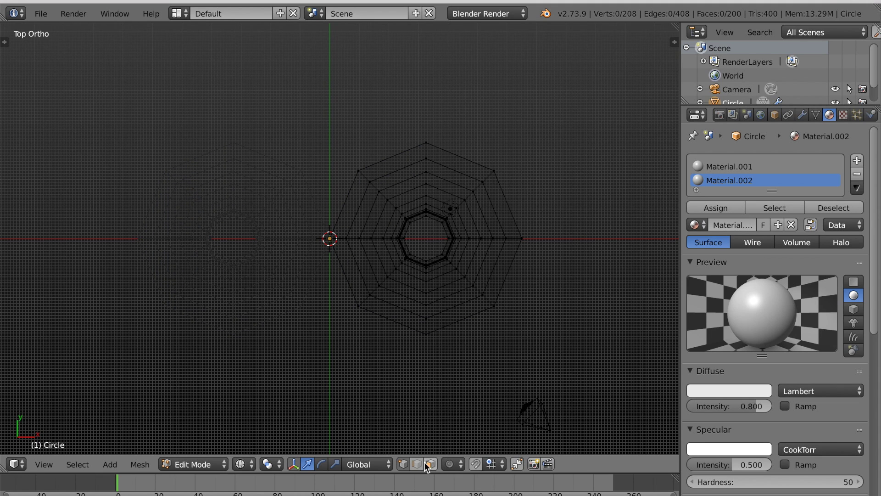
right_click(394, 157)
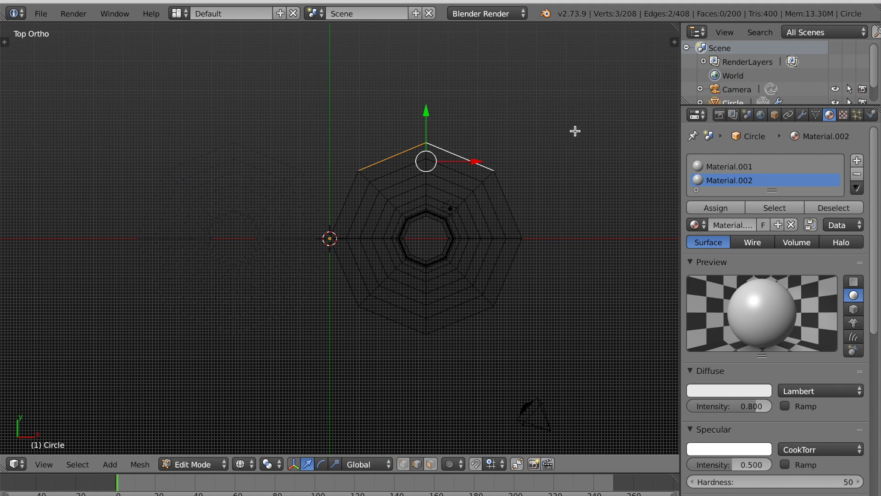
key("s")
key("y")
key("0")
key("Return")
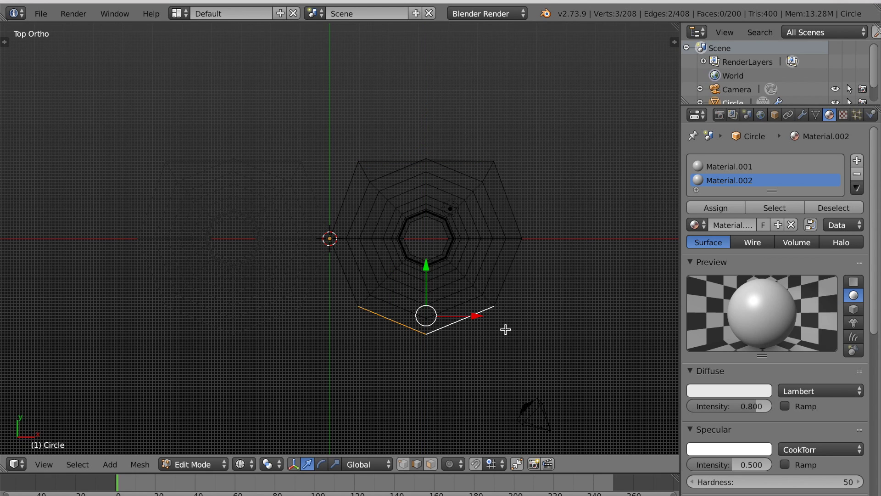
key("s")
key("Return")
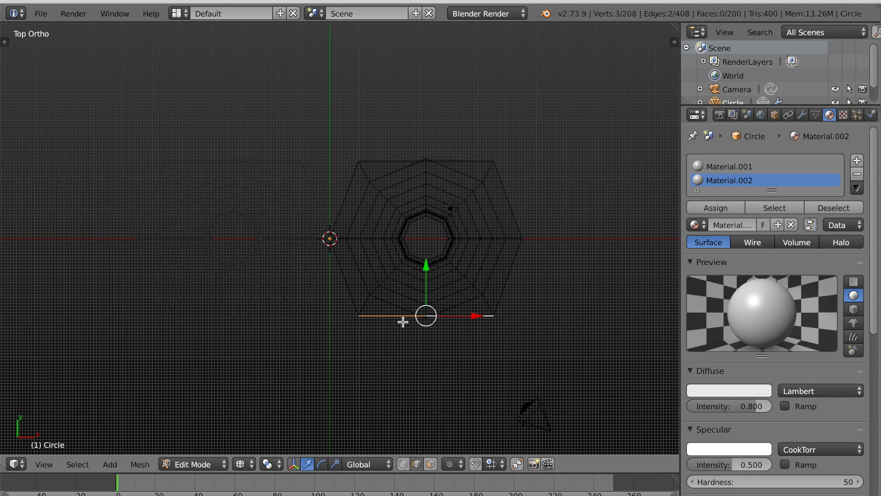
Select both flattened rim edge pairs and scale them outward along Y by about 1.22, fine-tuning the scale in vertex selection mode.
key("s")
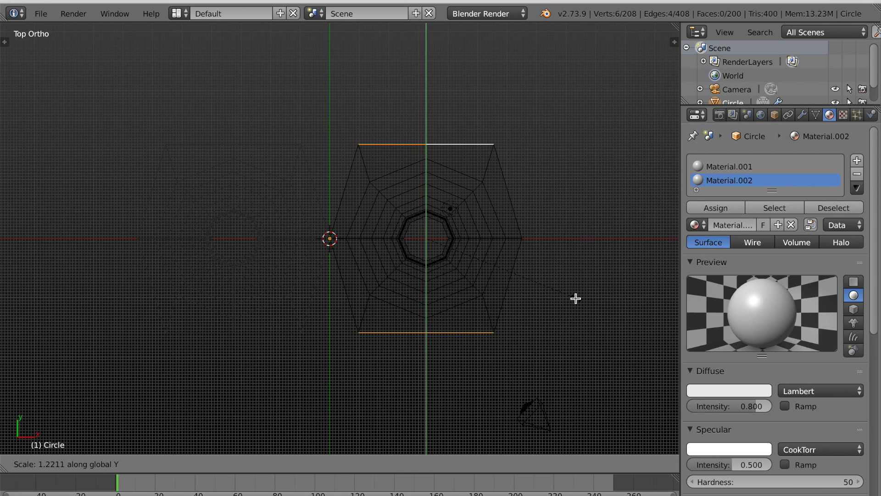
key("Return")
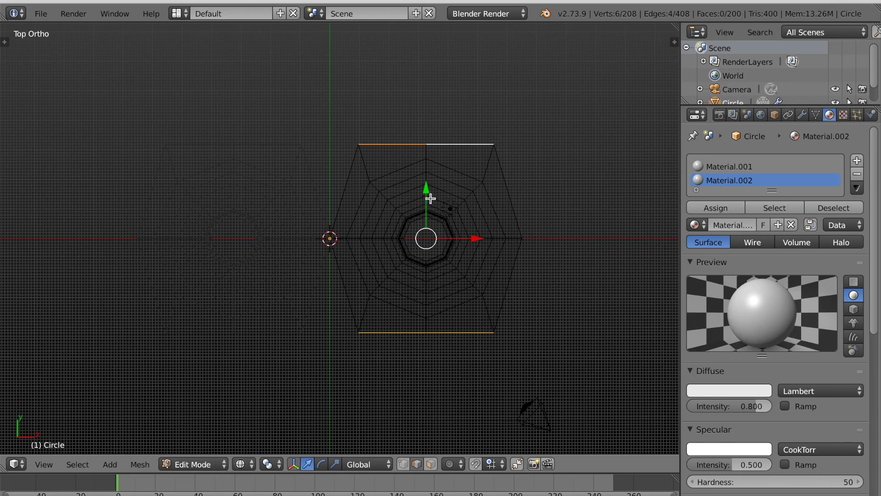
scroll(430, 198, "up", 2)
scroll(442, 261, "down", 4)
scroll(439, 287, "up", 4)
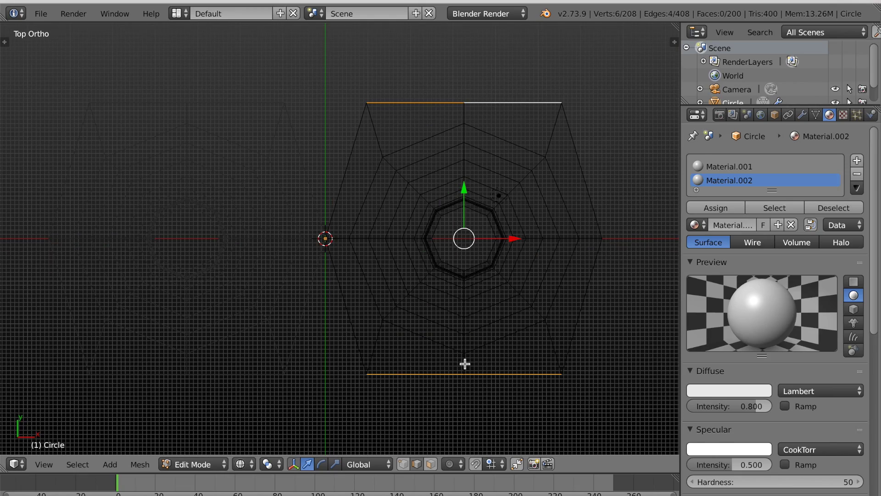
left_click(404, 463)
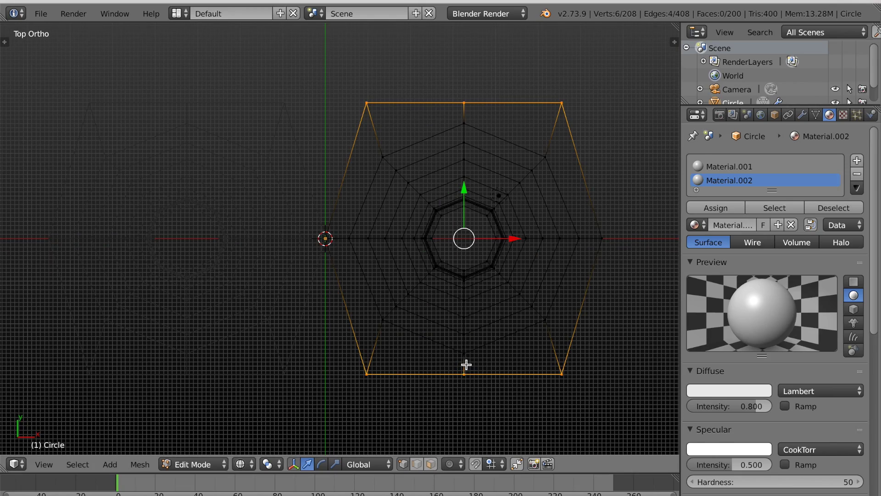
key("s")
key("y")
left_click(597, 349)
scroll(555, 350, "down", 1)
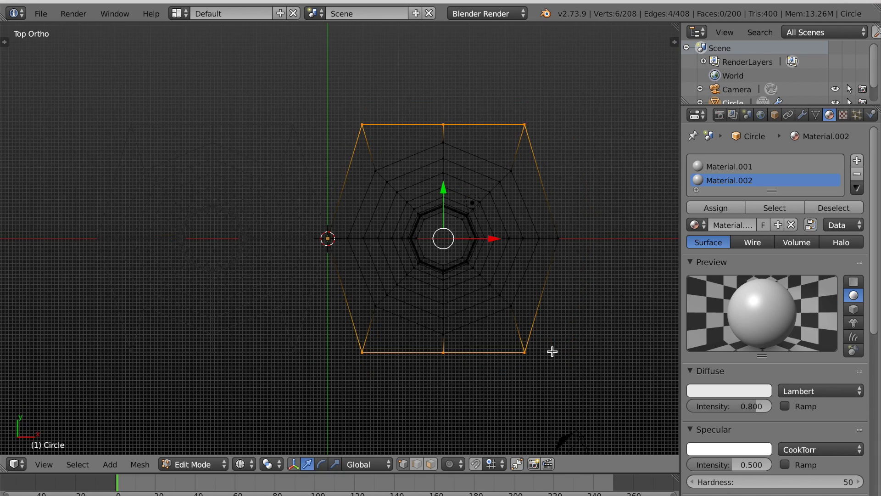
Select the two flare corner vertices nearest the mirror line and move them along X until they clip to the centre line.
key("a")
scroll(545, 352, "down", 1)
scroll(545, 352, "up", 2)
scroll(545, 353, "down", 2)
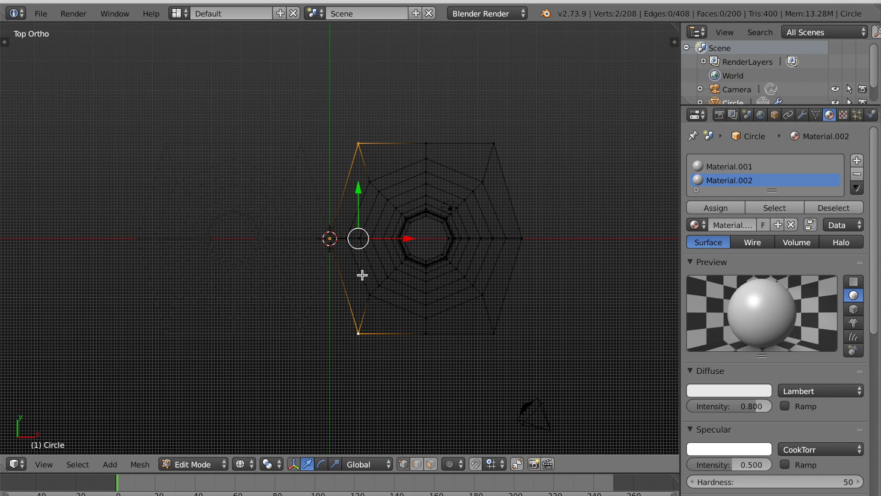
key("g")
key("x")
left_click(360, 235)
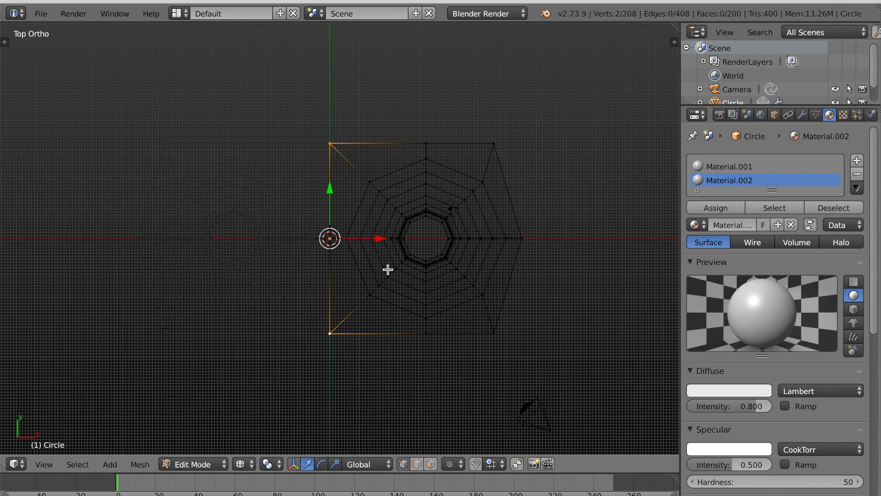
Box-select the half of the column facing away from the mirror line and delete its vertices.
scroll(387, 271, "down", 2)
key("a")
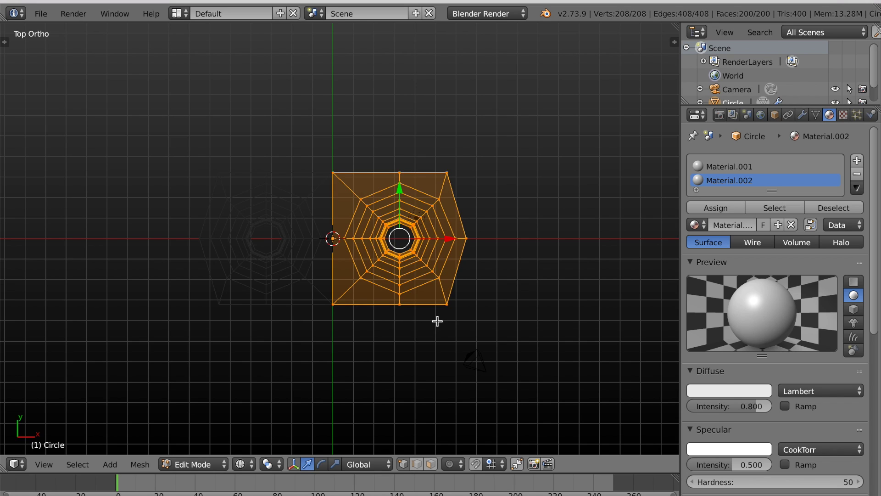
scroll(436, 320, "up", 2)
key("a")
key("b")
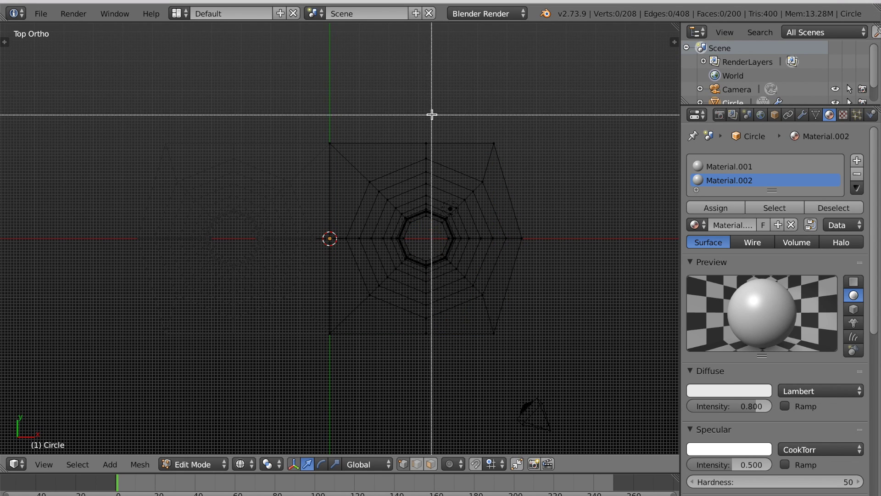
left_click_drag(431, 114, 562, 385)
scroll(529, 358, "up", 1)
key("x")
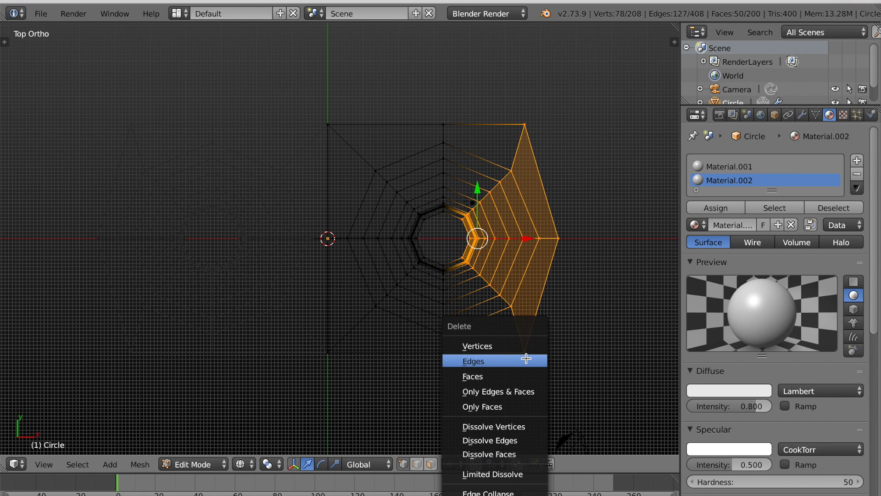
left_click(506, 348)
Inspect the remaining mirrored half-columns and their arch in solid shading and perspective view.
middle_click_drag(478, 224, 433, 280)
key("x")
scroll(370, 338, "up", 1)
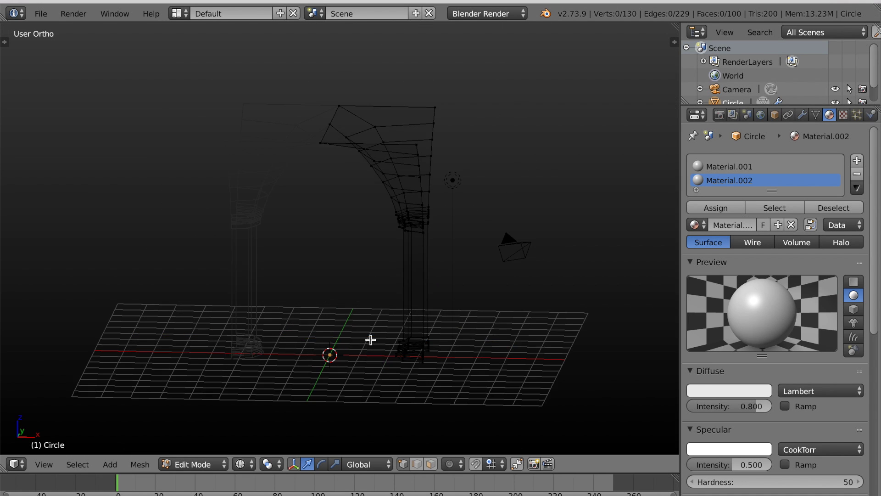
key("z")
middle_click_drag(369, 339, 397, 323)
key("KP_5")
scroll(344, 322, "up", 2)
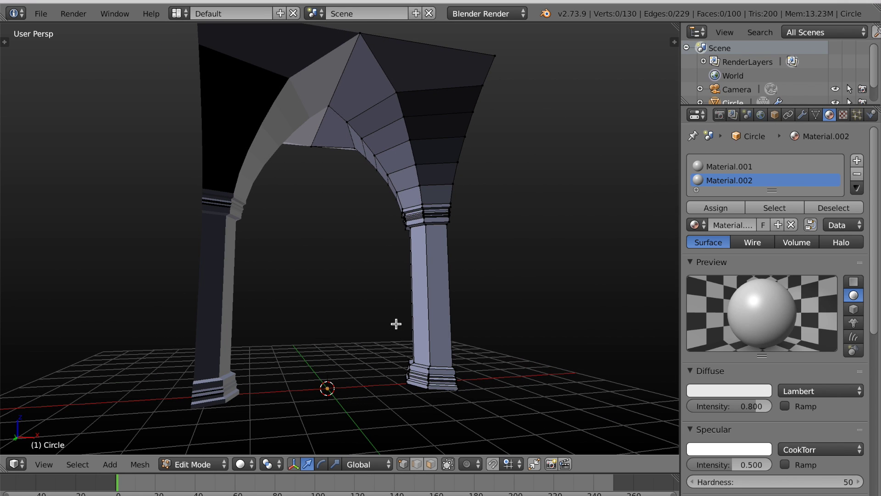
In face selection mode, show the tool shelf and select two alternating vertical strips of flare faces, from the capital up to the rim.
left_click(431, 463)
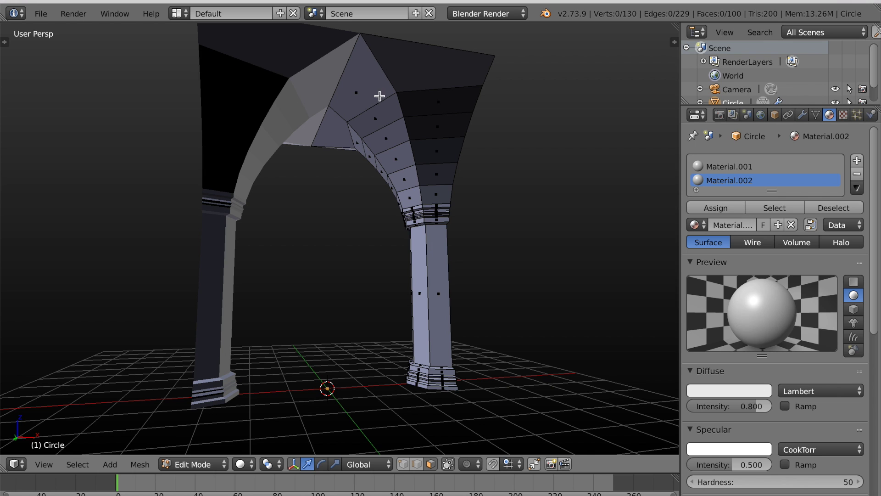
key("t")
left_click(444, 191)
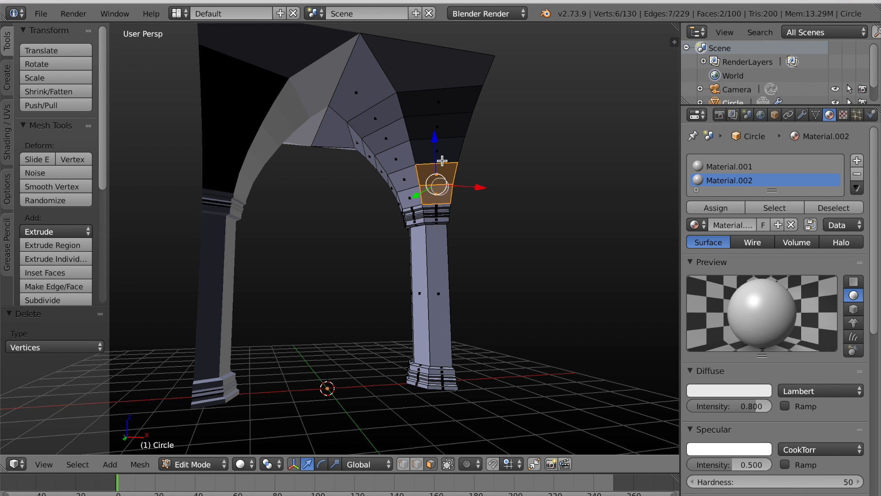
left_click(437, 89, "ctrl")
middle_click_drag(484, 157, 383, 129)
scroll(390, 138, "up", 3)
mouse_move(430, 183)
middle_mouse_down()
mouse_move(466, 205)
mouse_move(459, 212)
middle_mouse_up()
key("c")
mouse_move(369, 224)
left_mouse_down()
mouse_move(333, 151)
mouse_move(290, 113)
left_mouse_up()
right_click(289, 112)
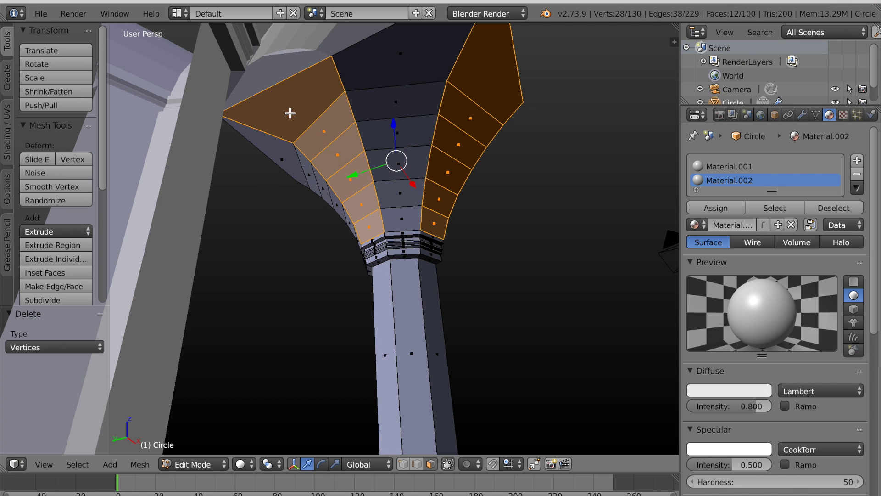
Inset the two selected strips with thickness 0.1113 and depth 0.0604, and enable Select Outer to select their border faces.
scroll(367, 160, "down", 3)
mouse_move(399, 172)
middle_mouse_down()
mouse_move(464, 202)
mouse_move(399, 271)
mouse_move(414, 282)
middle_mouse_up()
scroll(464, 201, "up", 3)
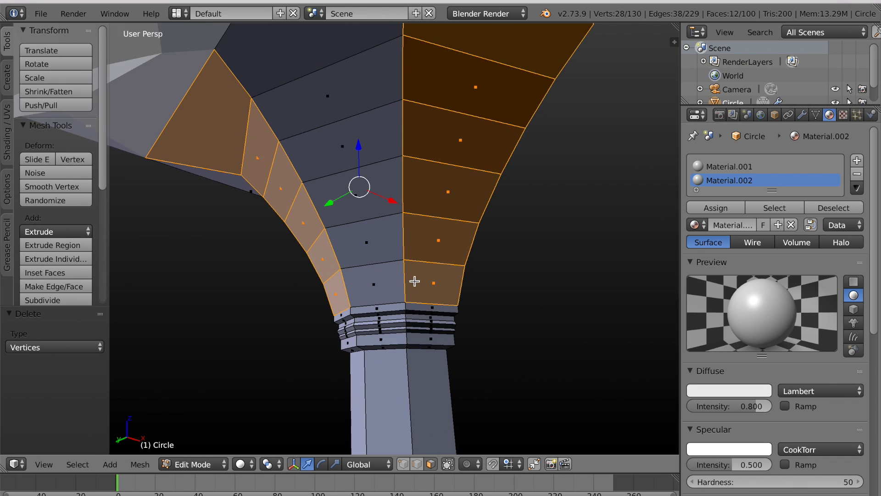
scroll(415, 281, "up", 2)
key("i")
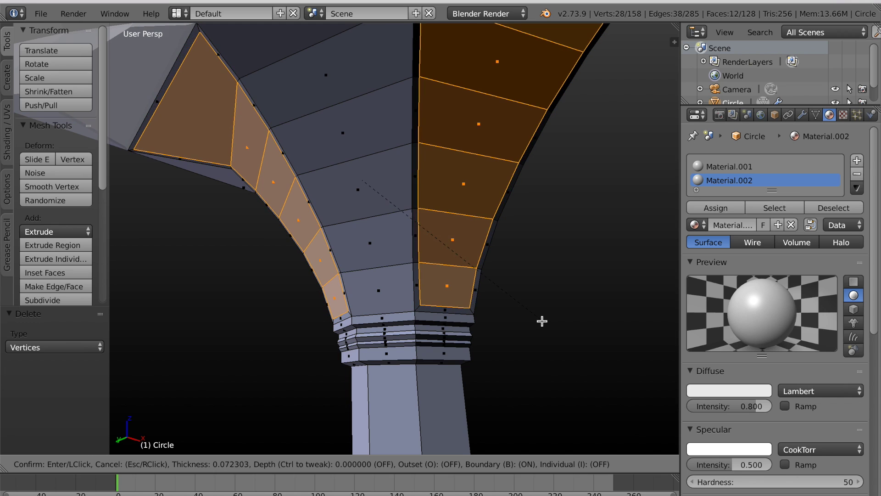
left_click(540, 321)
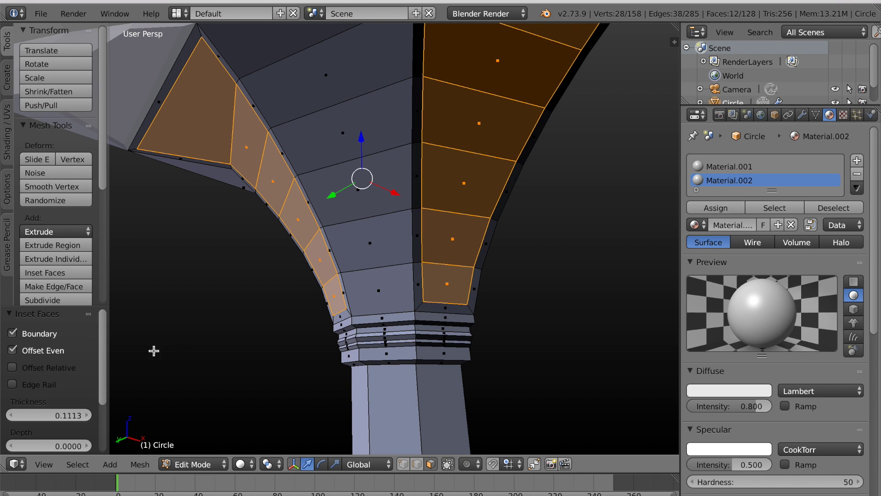
scroll(41, 392, "down", 3)
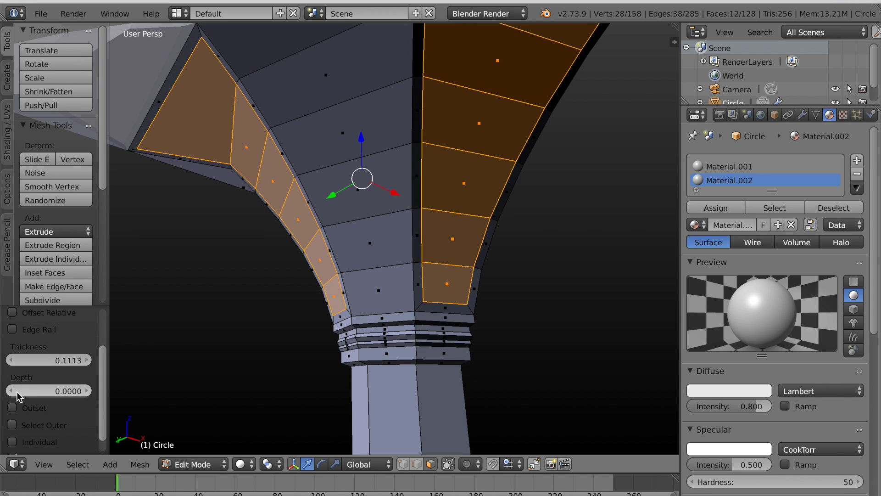
left_click_drag(18, 394, 46, 395)
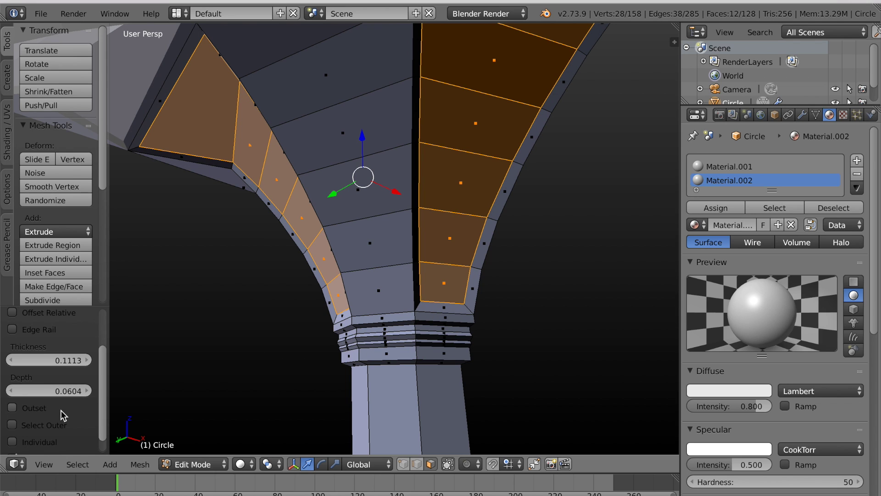
scroll(53, 421, "down", 1)
scroll(32, 431, "down", 1)
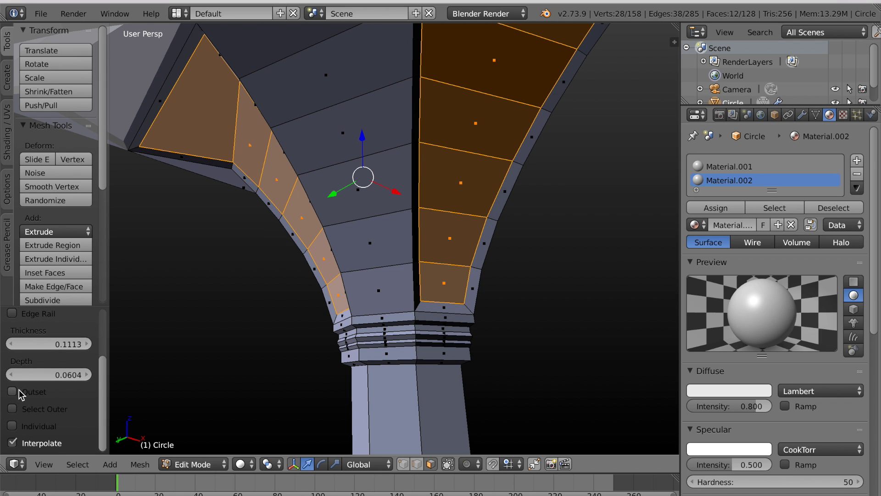
left_click(12, 409)
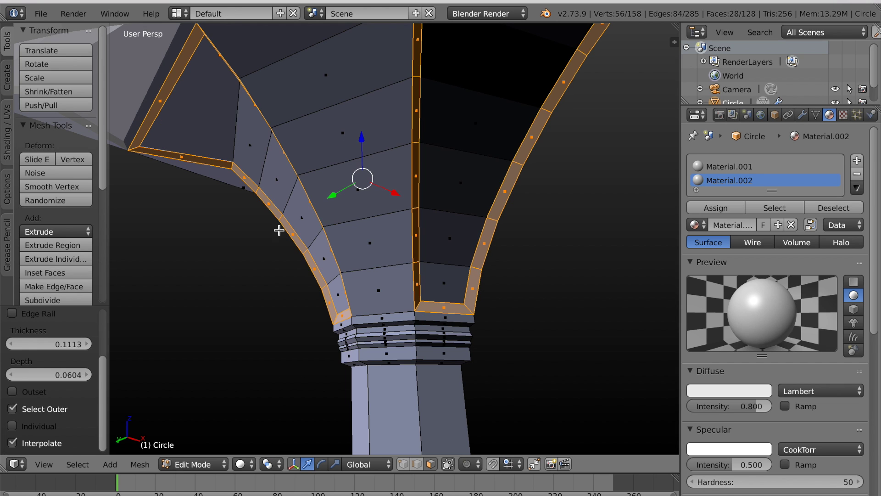
Assign Material.001 to the inset border faces, check its assignment by selecting the material's faces, and deselect everything.
left_click(729, 208)
middle_click_drag(605, 254, 478, 290)
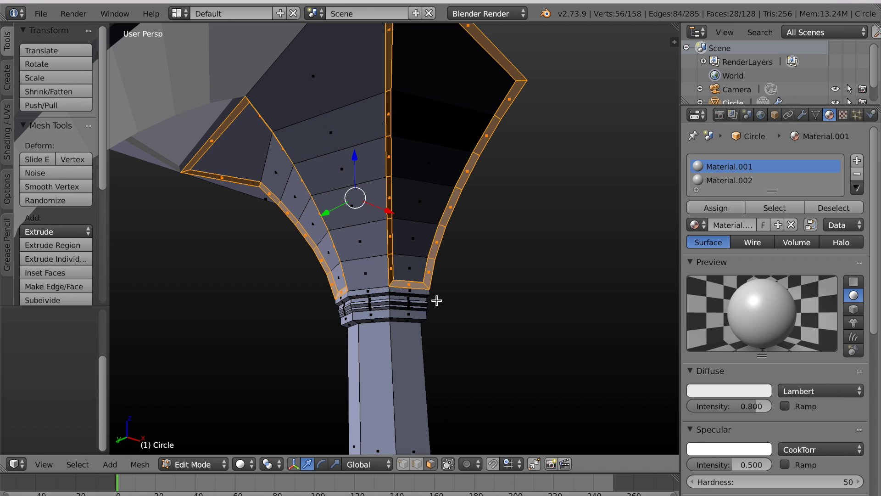
left_click(834, 208)
left_click(774, 208)
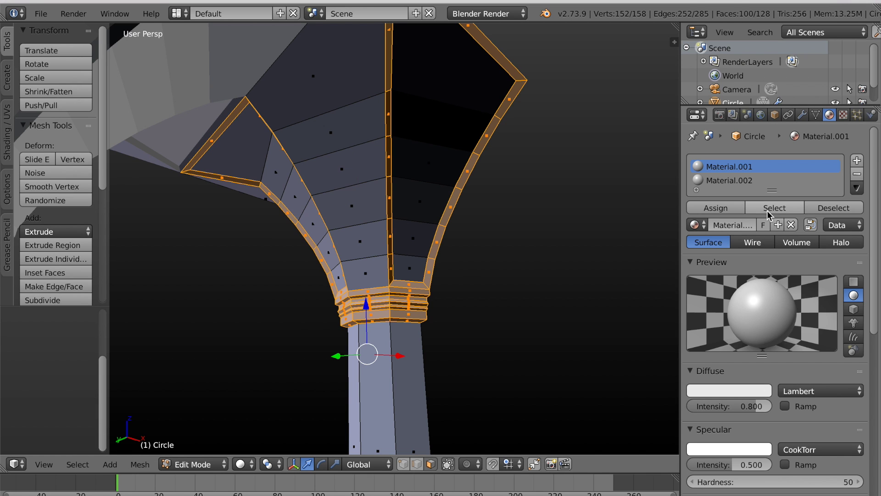
middle_click_drag(597, 248, 562, 272)
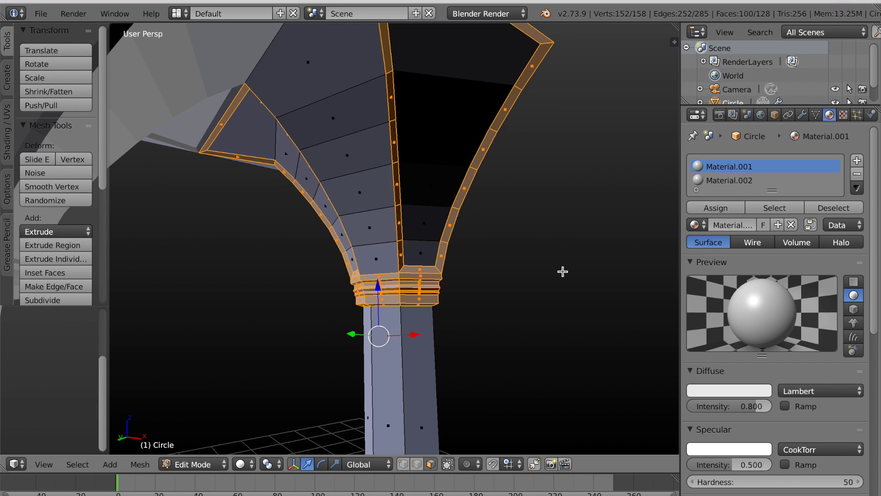
key("a")
Select the flare's other two vertical face strips and inset them with thickness 0.1113, depth 0.0604 and Select Outer enabled.
middle_click_drag(397, 384, 311, 300)
right_click(340, 273, "alt")
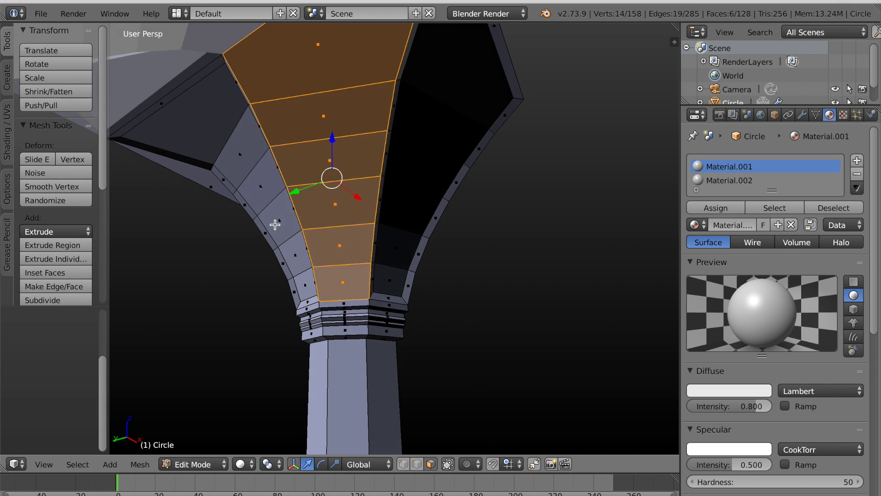
middle_click_drag(275, 224, 344, 231)
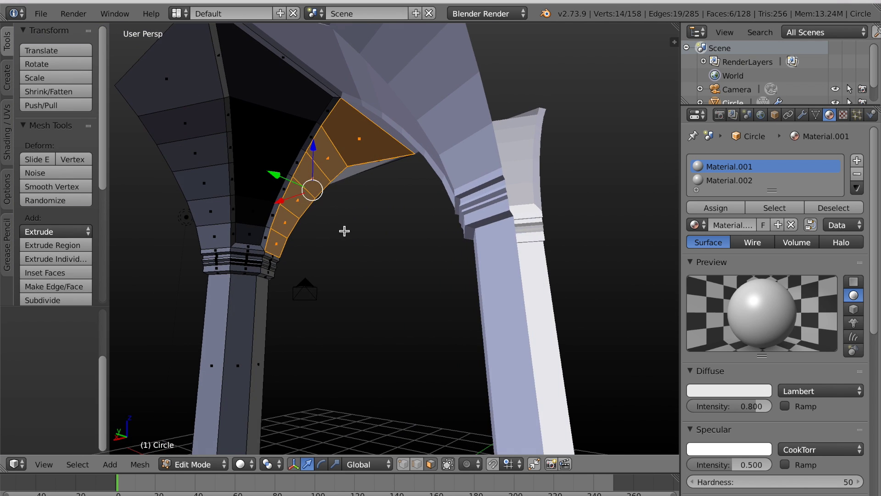
right_click(199, 136, "alt+shift")
key("i")
left_click(362, 256)
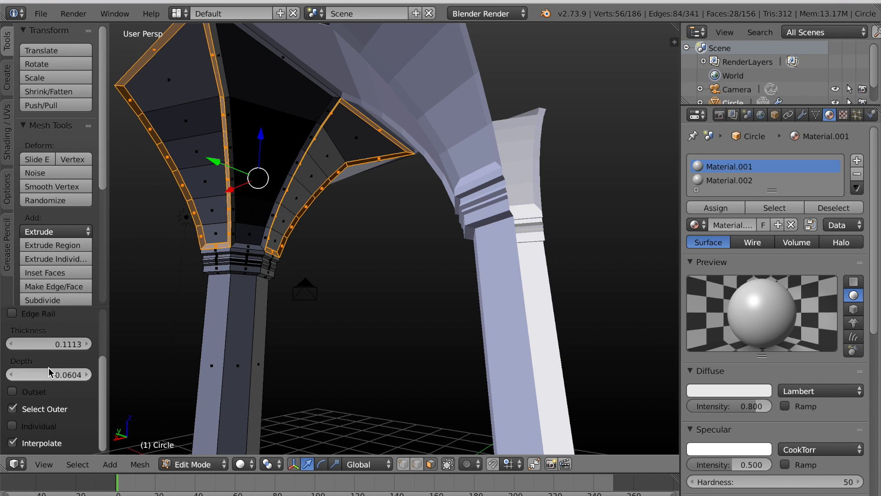
middle_click_drag(293, 340, 245, 332)
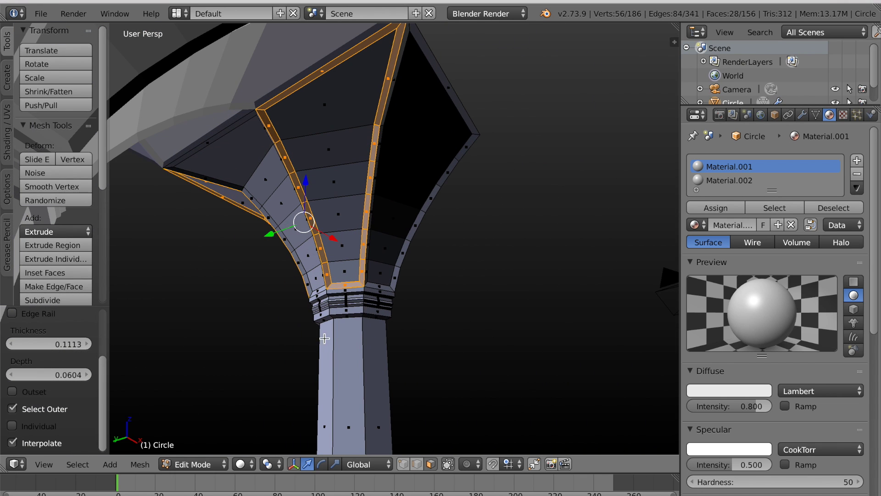
Assign Material.001 to the newly inset border faces, check the assignment by selecting the material's faces, and deselect them.
left_click(726, 208)
left_click(782, 208)
middle_click_drag(508, 260, 597, 275)
scroll(509, 329, "down", 7)
scroll(478, 361, "up", 4)
left_click(811, 208)
Return to object mode and apply the arch's Mirror modifier.
key("Tab")
scroll(505, 292, "down", 3)
left_click(802, 115)
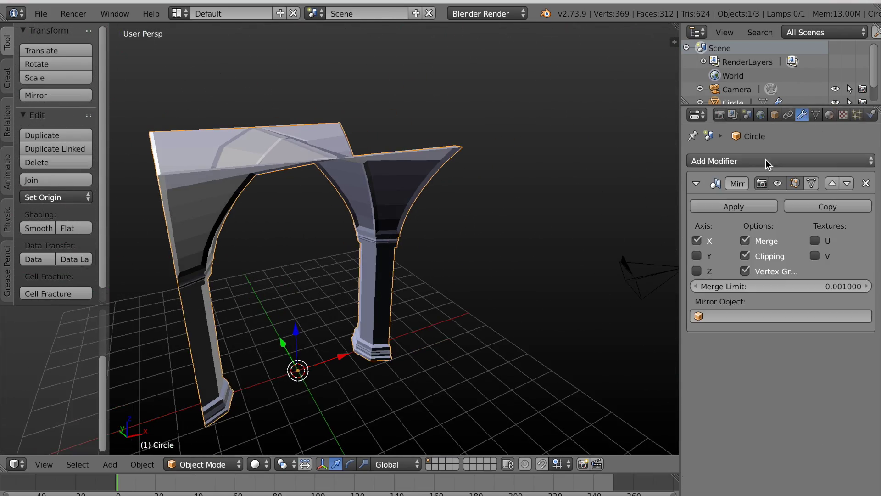
left_click(714, 205)
Select the arch's entire mesh, remove doubled vertices, and return to object mode.
key("Tab")
key("a")
middle_click_drag(542, 344, 392, 334)
key("w")
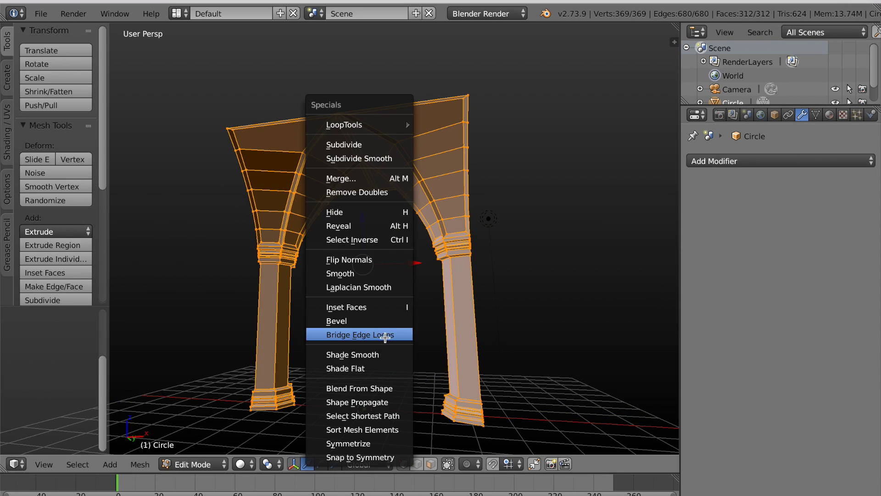
left_click(390, 192)
middle_click_drag(535, 286, 512, 310)
scroll(510, 325, "up", 4)
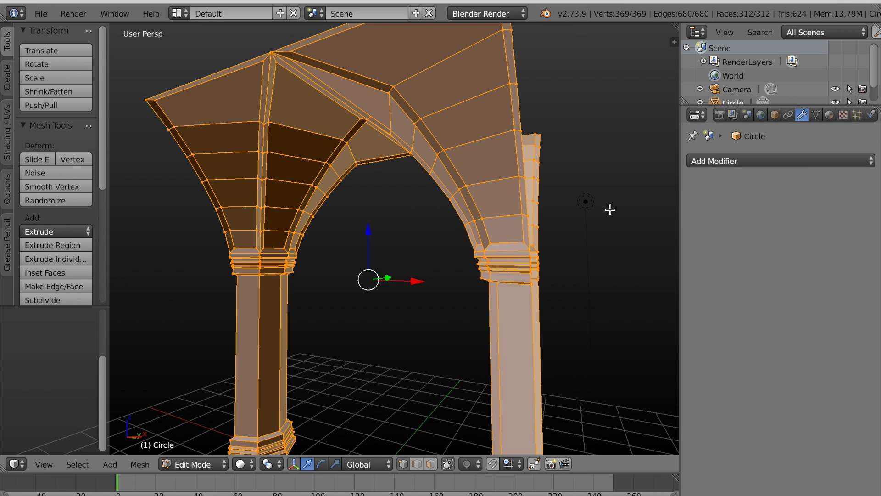
key("Tab")
Add an Array modifier to the arch and set its count to 6, with the model in front orthographic view.
left_click(760, 160)
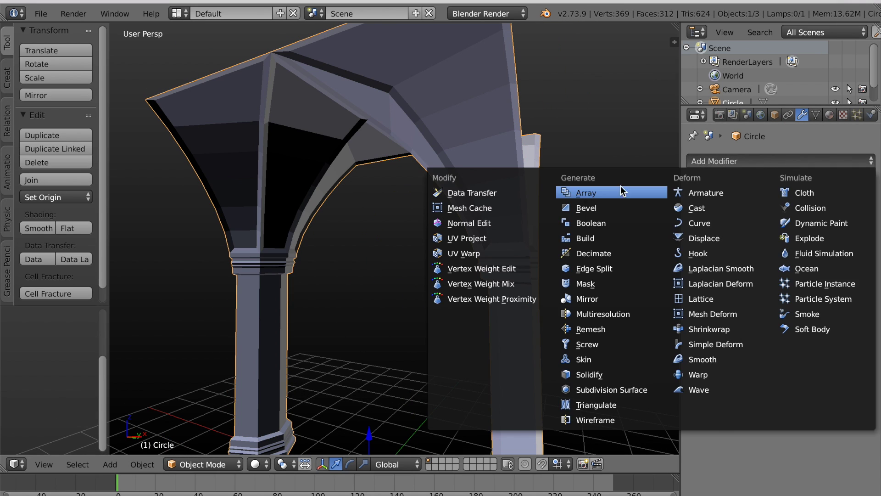
left_click(619, 191)
key("KP_1")
key("KP_5")
scroll(483, 260, "down", 2)
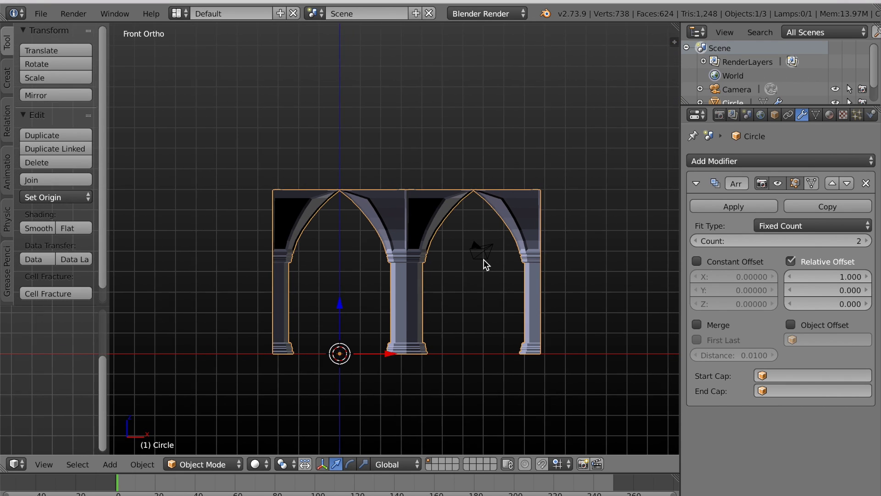
left_click(846, 239)
type("6")
key("Return")
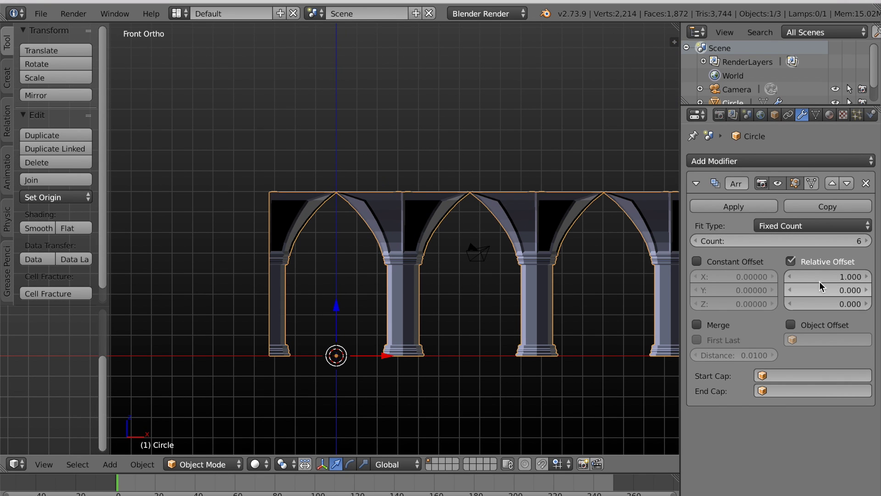
Set the array's relative offset to 0 on X and 1 on Y so the arches repeat in depth as a corridor.
type("0")
key("Return")
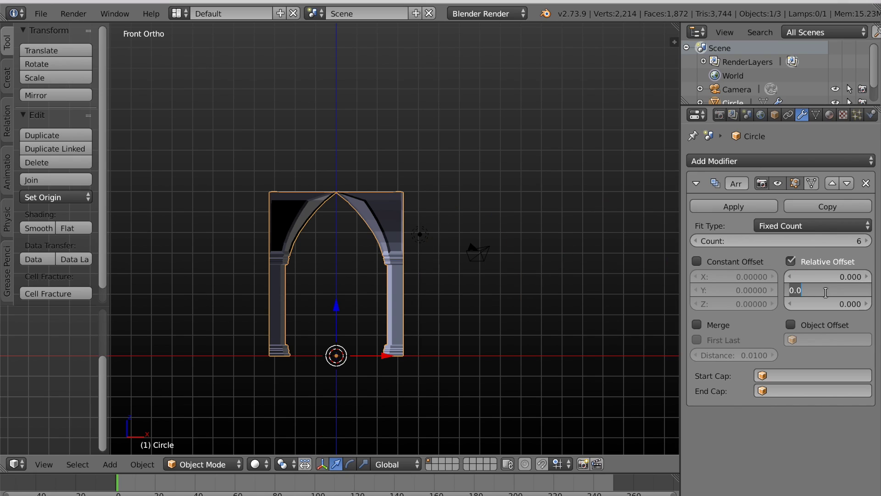
scroll(514, 307, "up", 3)
middle_click_drag(515, 307, 293, 273)
key("KP_5")
scroll(518, 321, "up", 2)
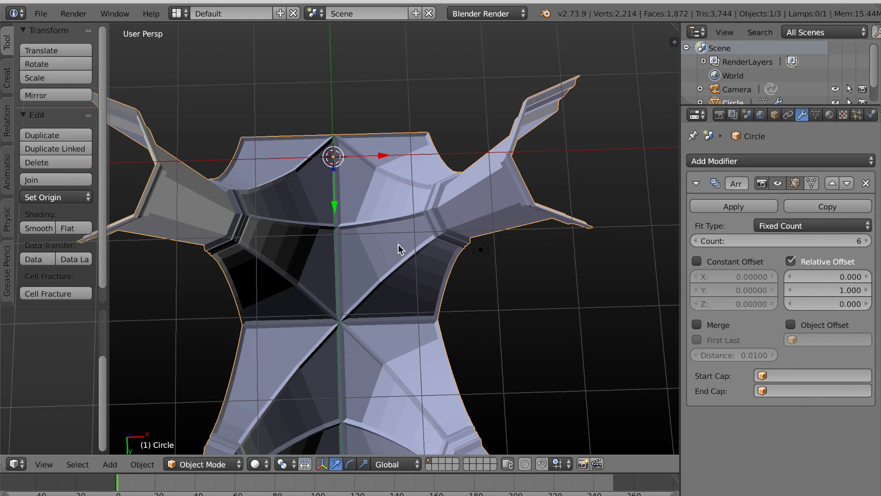
middle_click_drag(422, 365, 483, 310)
scroll(492, 321, "up", 4)
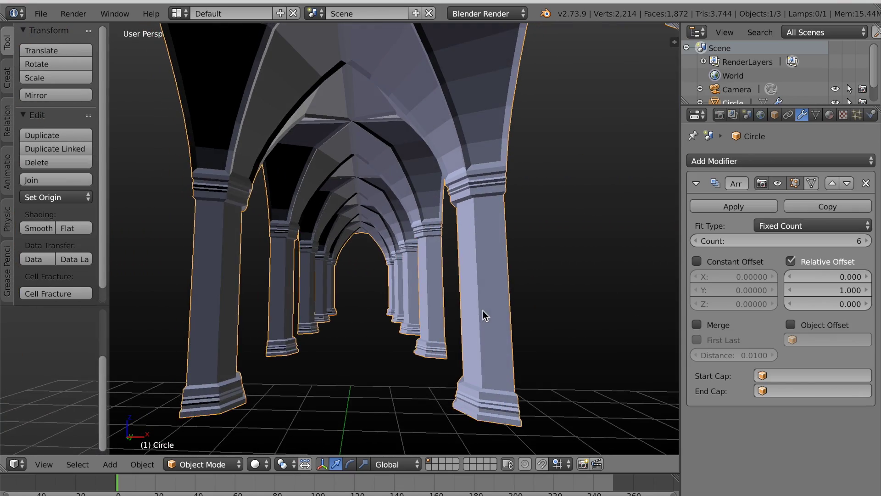
scroll(483, 310, "up", 3)
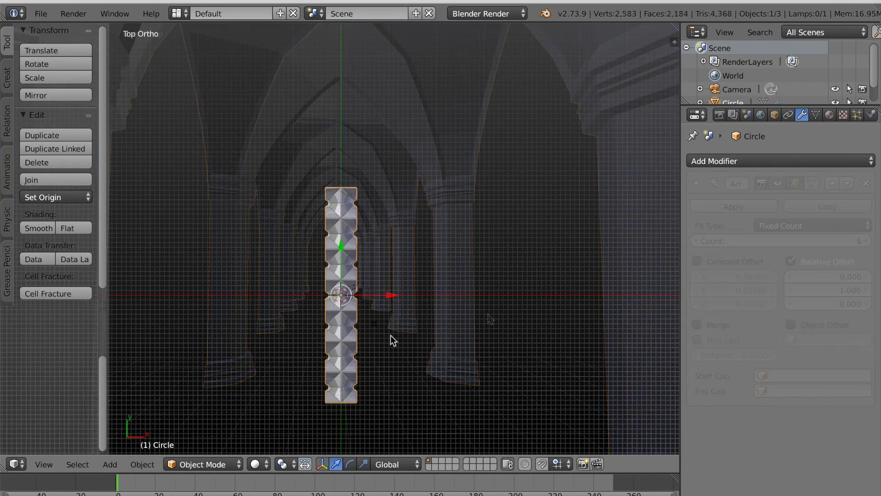
Add a cube mesh at the 3D cursor in top view and switch to wireframe display.
key("shift+a")
mouse_move(352, 298)
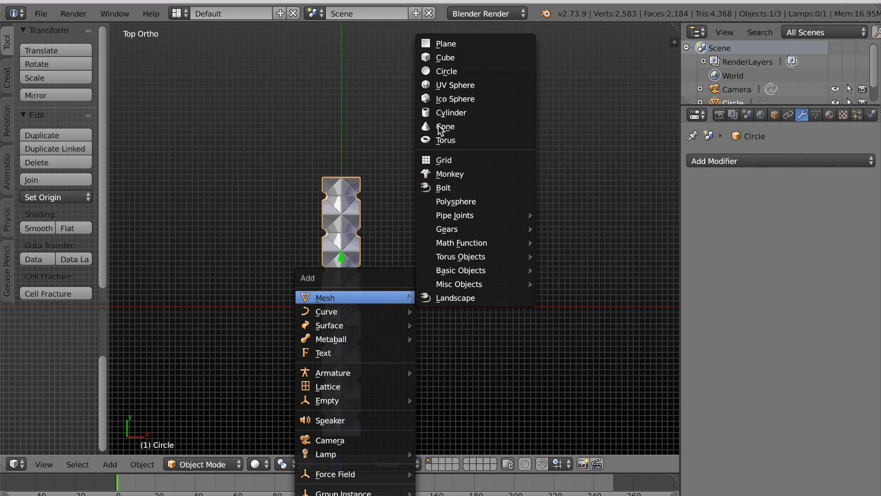
left_click(447, 58)
key("z")
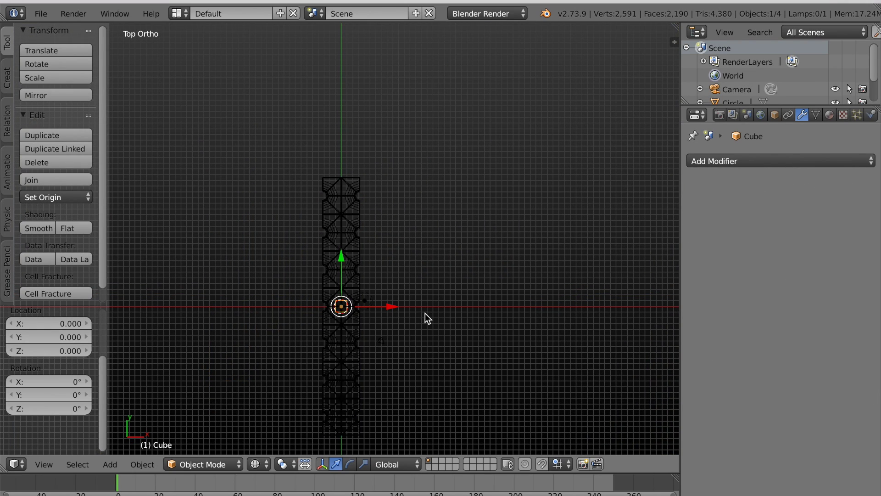
Scale the cube uniformly by about 3.07 to roughly match the corridor's width.
scroll(425, 313, "up", 1)
middle_click_drag(436, 317, 427, 229, "shift")
scroll(427, 230, "up", 1)
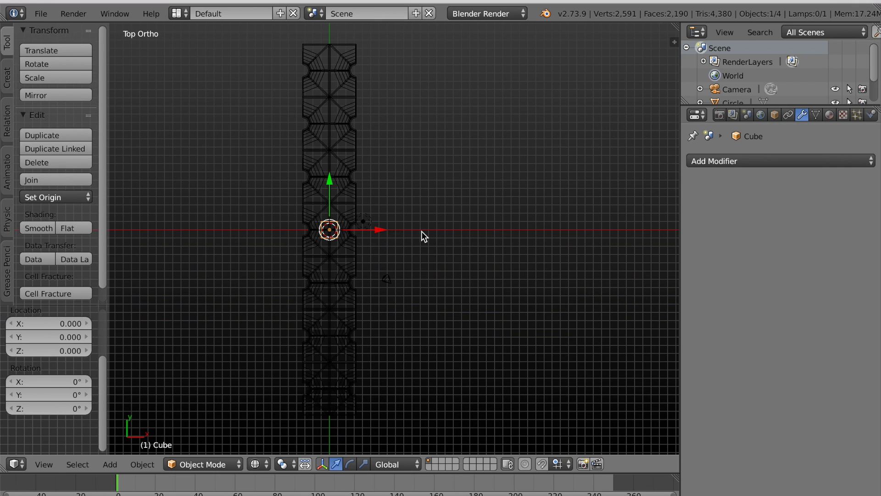
key("s")
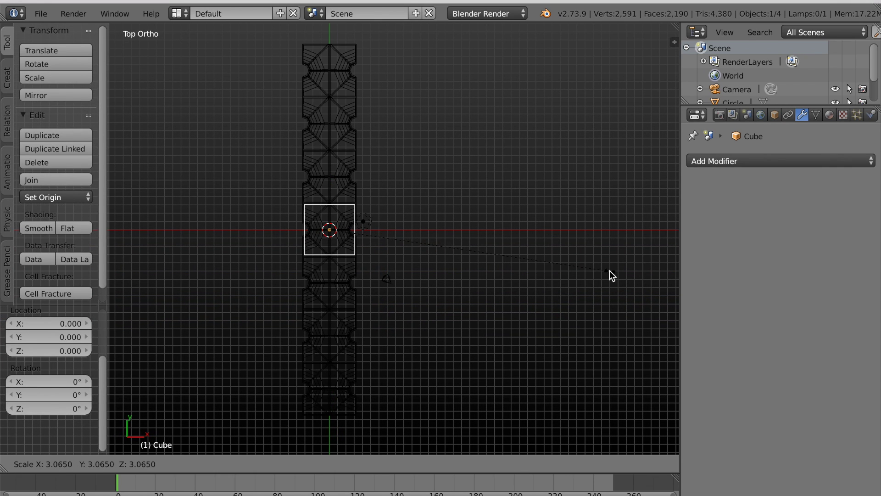
left_click(612, 271)
key("s")
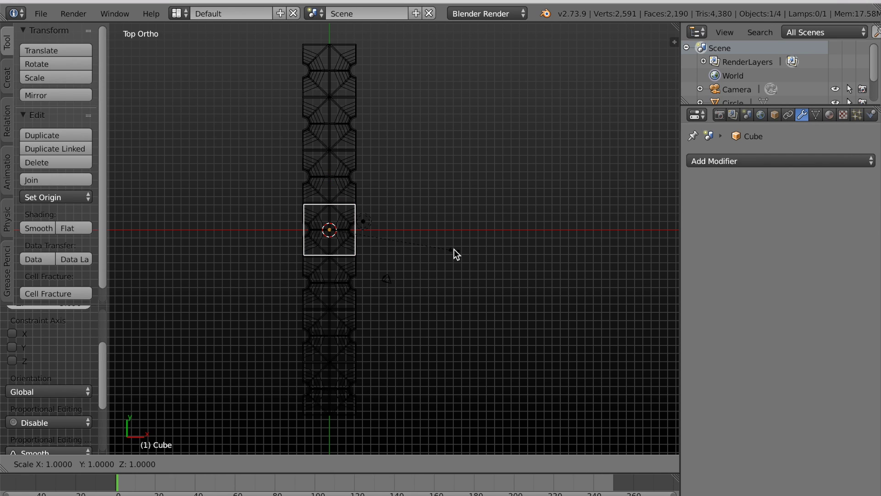
right_click(454, 249)
In edit mode, stretch the cube along Y by about 7.18 to span the corridor's full length.
key("Tab")
key("s")
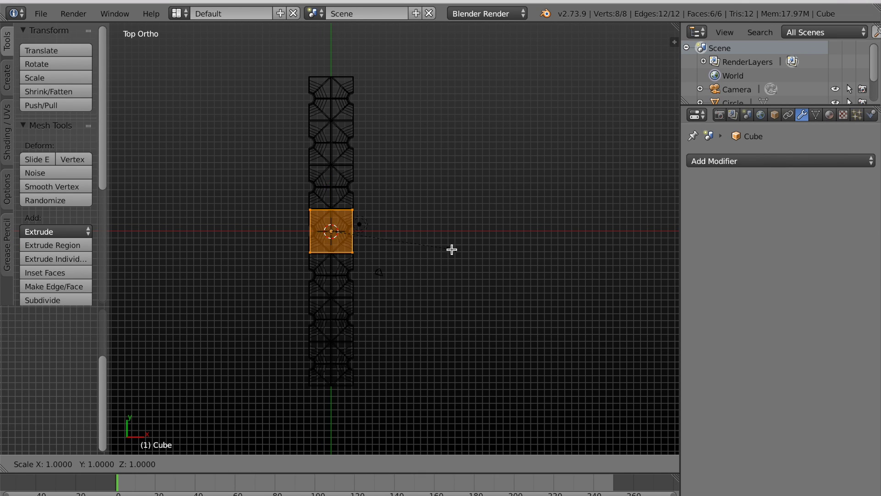
key("y")
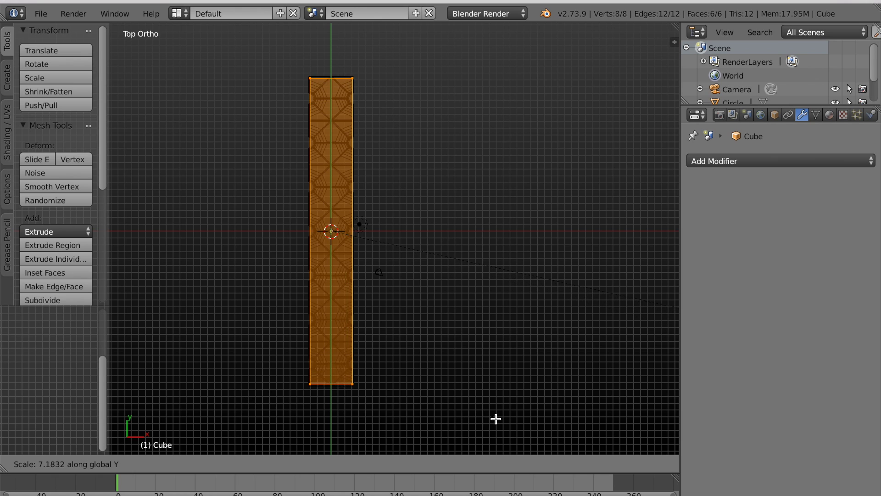
left_click(500, 417)
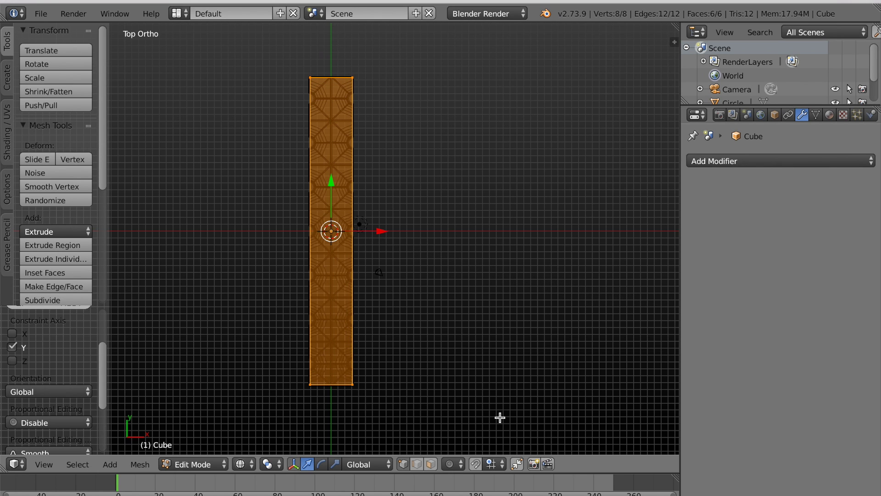
In front view, stretch the cube's mesh along Z by about 1.2 and lower the object on Z to fit the arch's height.
key("KP_1")
scroll(423, 347, "up", 4)
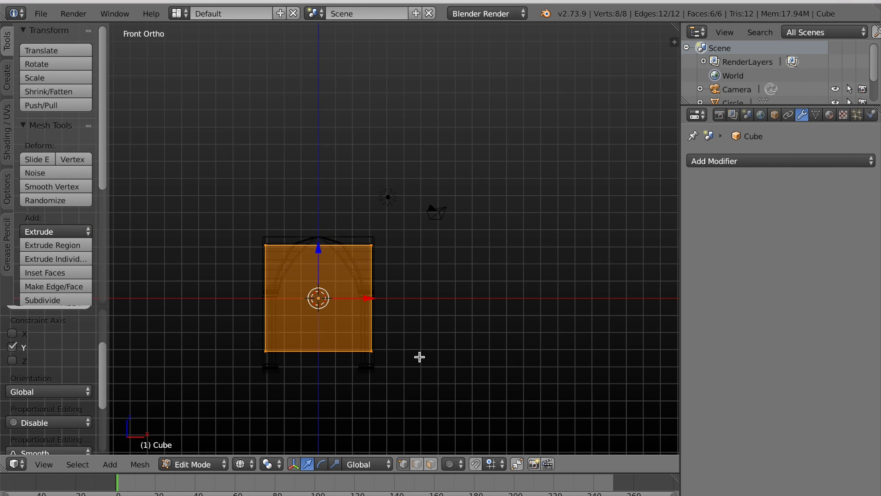
middle_click_drag(418, 356, 453, 251, "shift")
scroll(453, 251, "up", 3)
key("s")
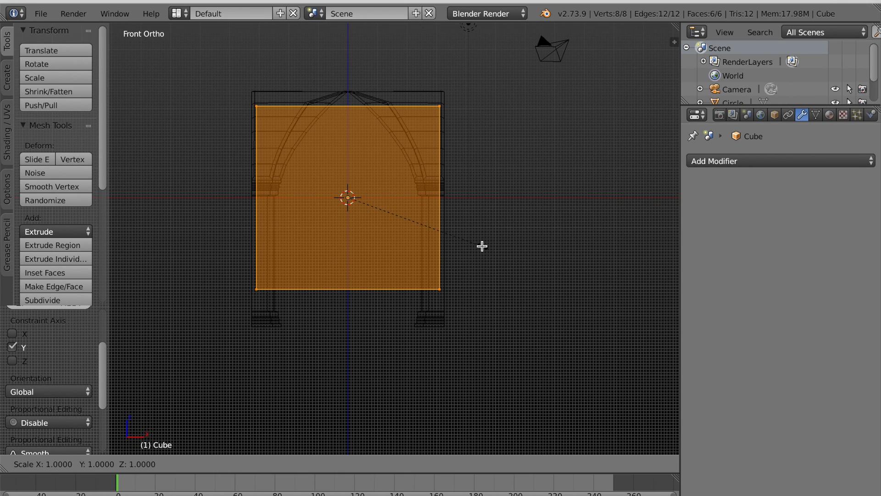
key("z")
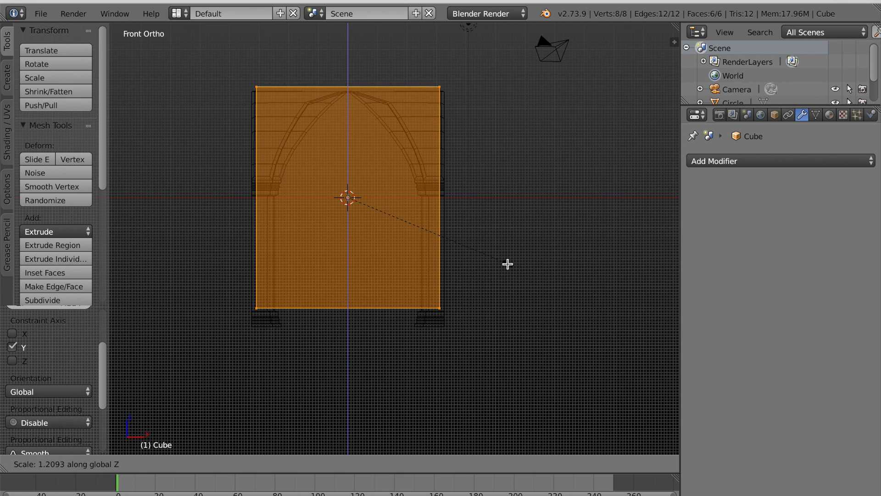
left_click(512, 266)
key("Tab")
left_click_drag(345, 148, 345, 160)
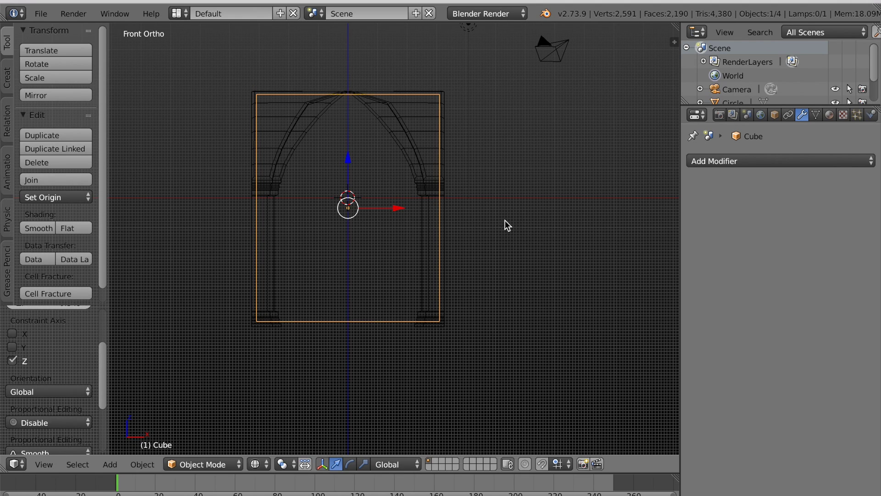
In edit mode, widen the box slightly along X and scale it about 1.02 along Z to match the arch's outer outline.
key("Tab")
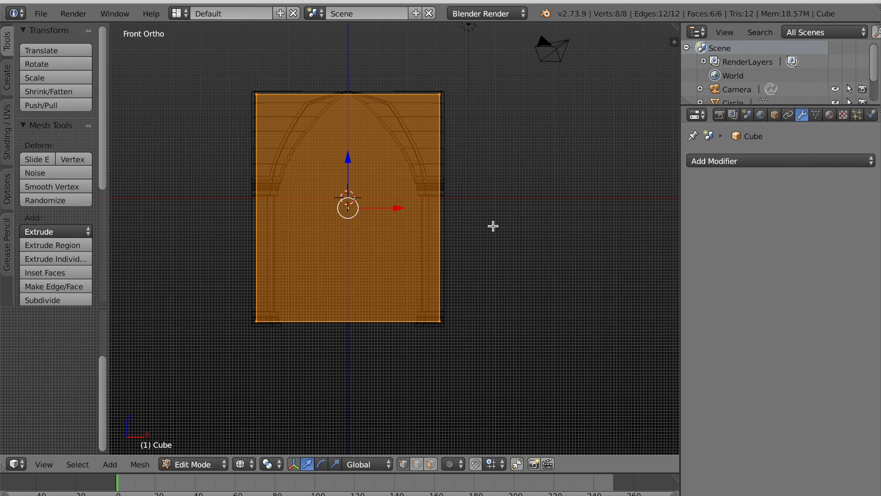
key("s")
key("x")
left_click(499, 231)
key("s")
key("z")
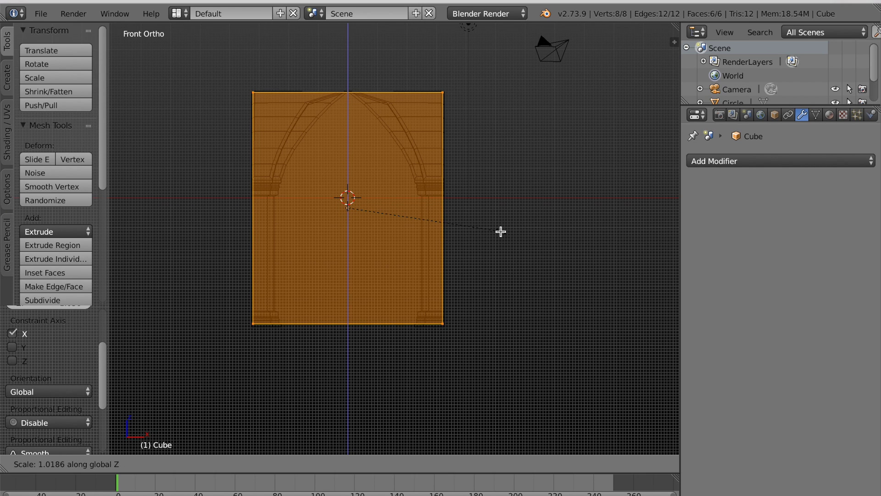
left_click(501, 232)
Switch to solid shading in perspective and object mode, and look down the enclosed corridor from inside.
scroll(476, 257, "up", 2)
middle_click_drag(474, 258, 471, 236, "shift")
scroll(467, 217, "up", 5)
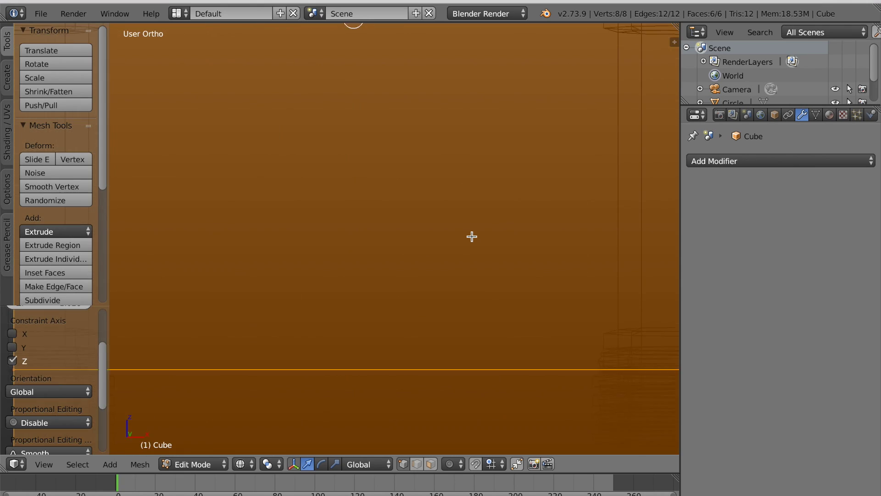
key("KP_5")
key("z")
key("Tab")
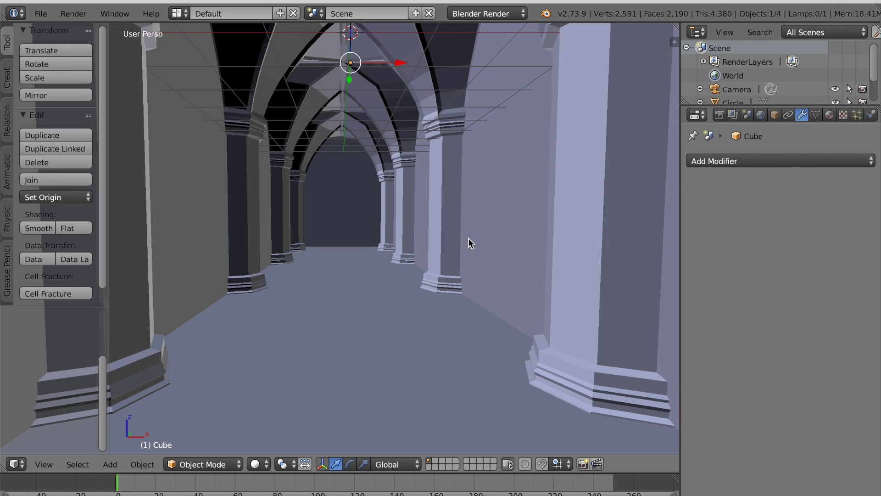
mouse_move(468, 238)
middle_mouse_down()
mouse_move(447, 335)
mouse_move(449, 309)
mouse_move(428, 305)
mouse_move(446, 311)
middle_mouse_up()
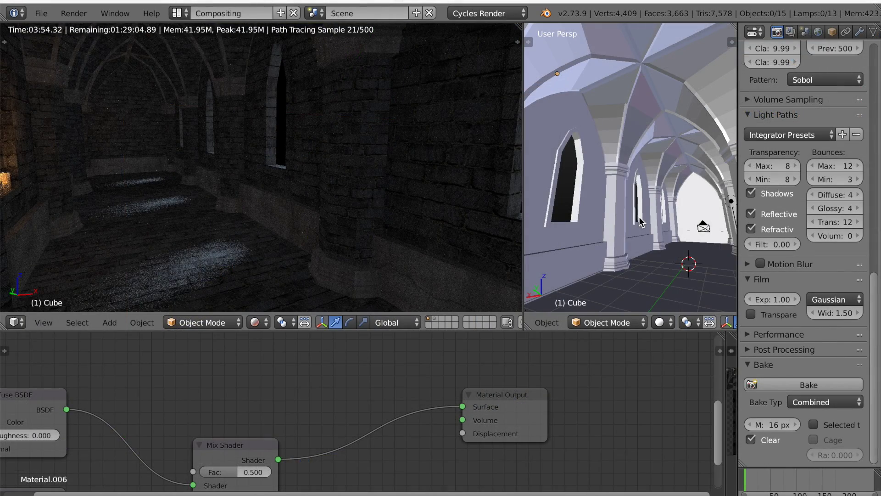
Examine the finished corridor's vaults, columns and windows from inside and outside, and view the textured scene around the standing character.
scroll(638, 217, "right", 15)
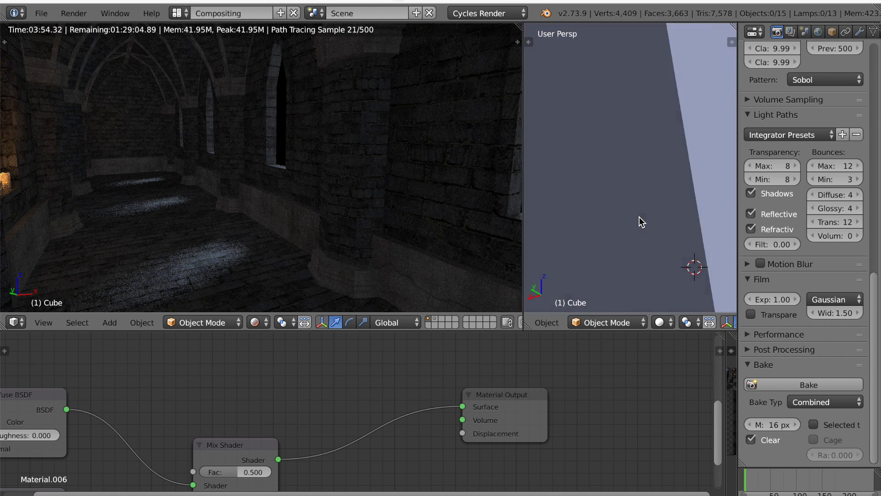
scroll(639, 217, "right", 12)
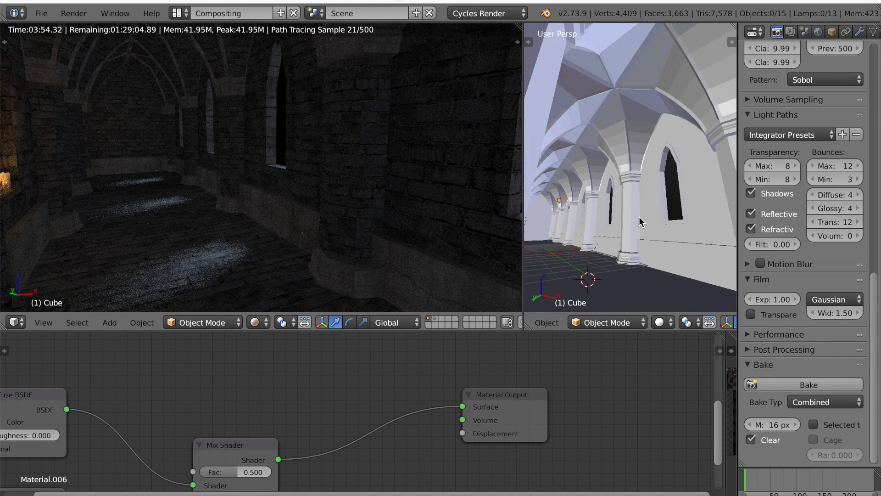
scroll(639, 217, "left", 5)
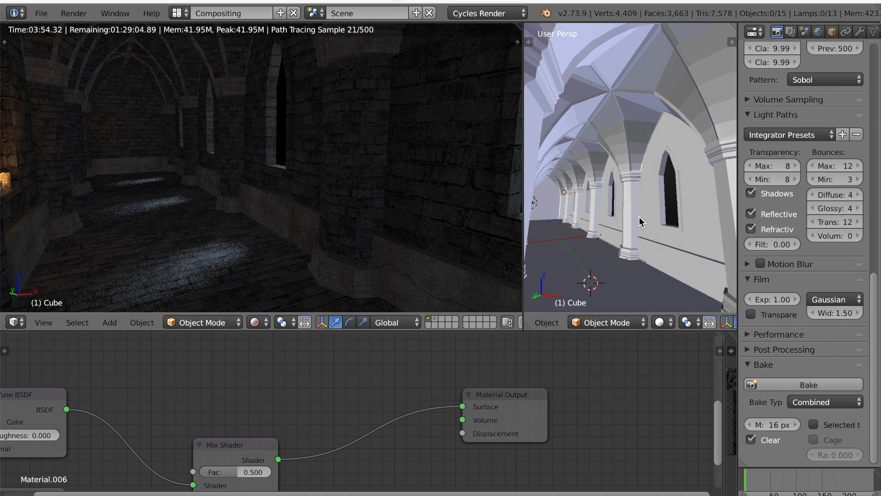
scroll(639, 217, "right", 10)
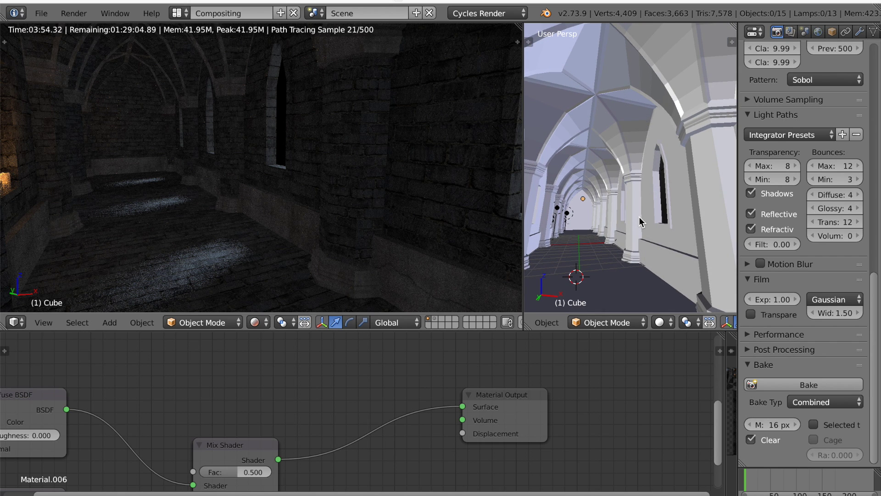
scroll(638, 216, "left", 5)
scroll(639, 217, "right", 12)
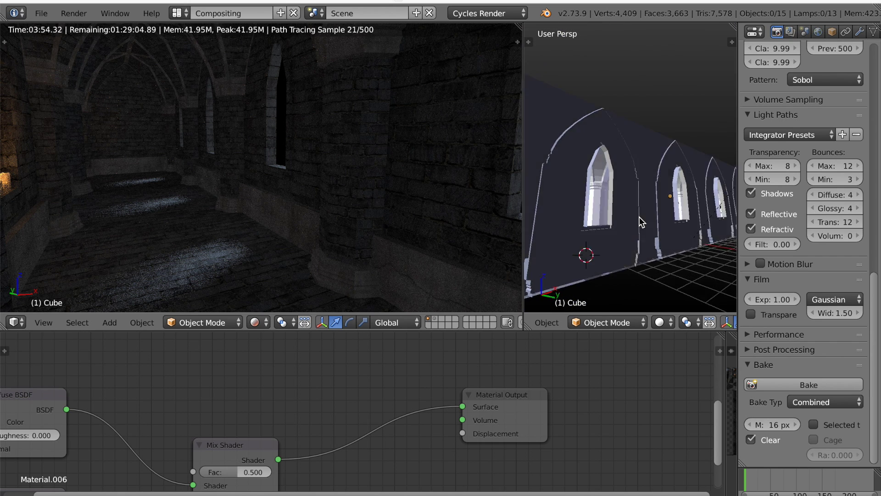
scroll(639, 217, "right", 15)
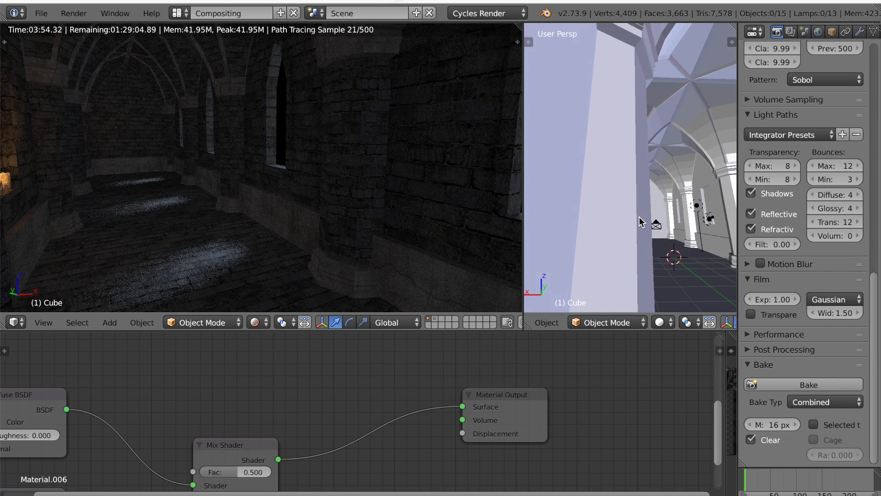
scroll(639, 216, "right", 8)
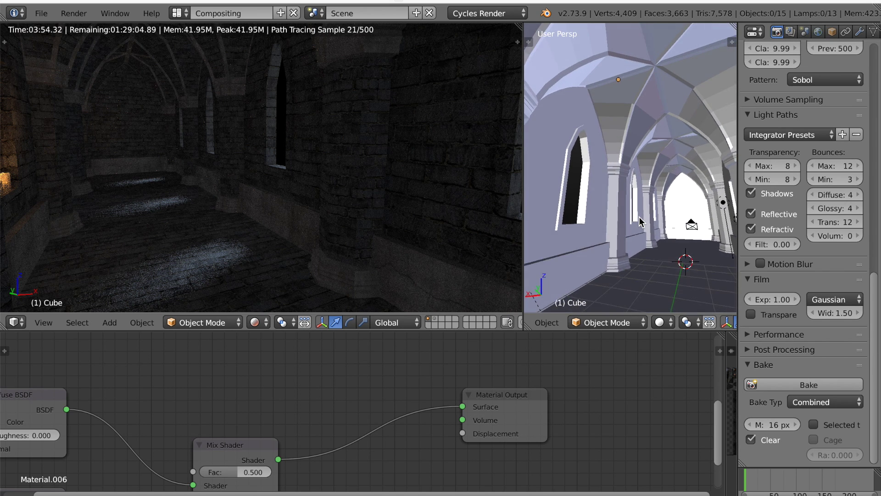
scroll(639, 217, "down", 3)
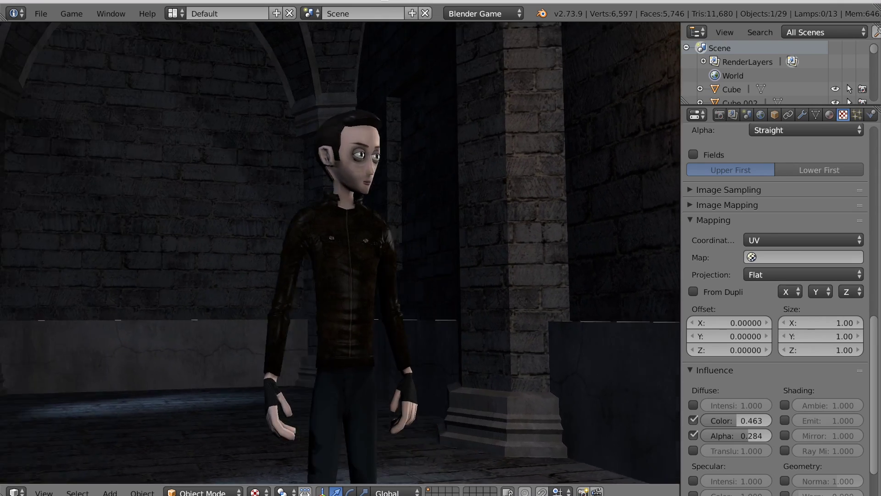
middle_click_drag(409, 275, 339, 279)
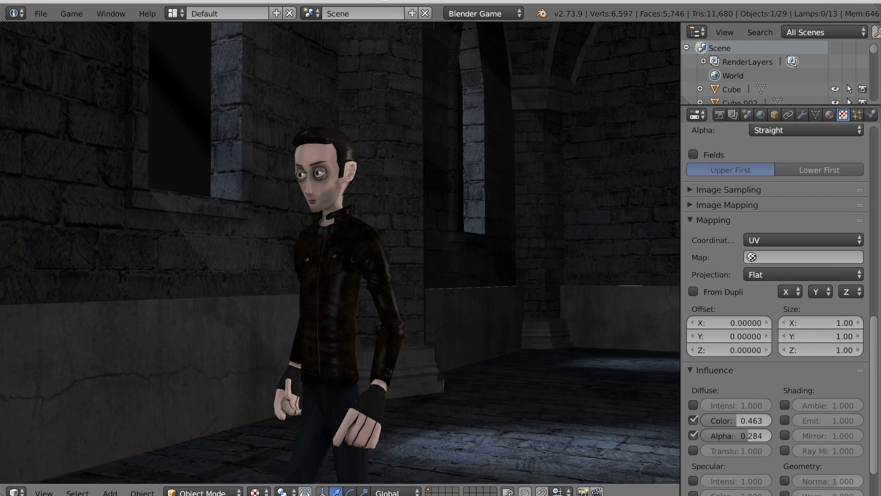